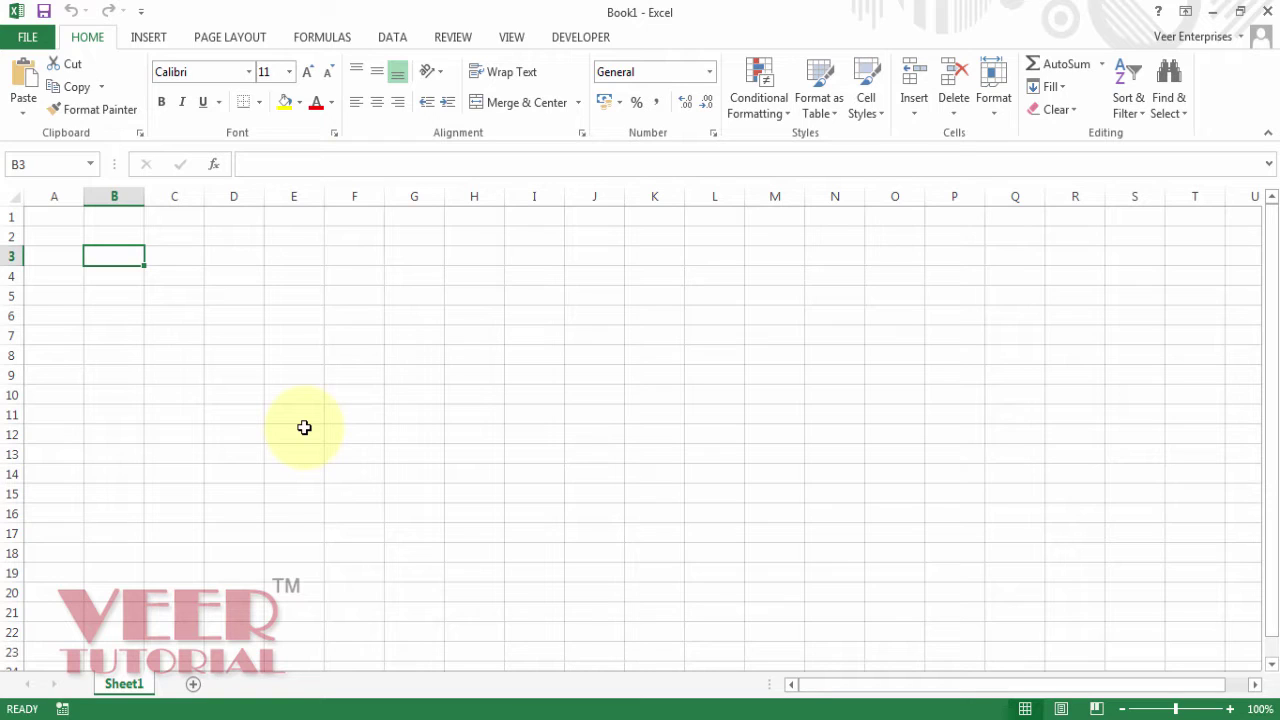
Return the cursor from K3 to cell A1 with Ctrl+Home
{"action": "left_click", "coordinate": [668, 254]}
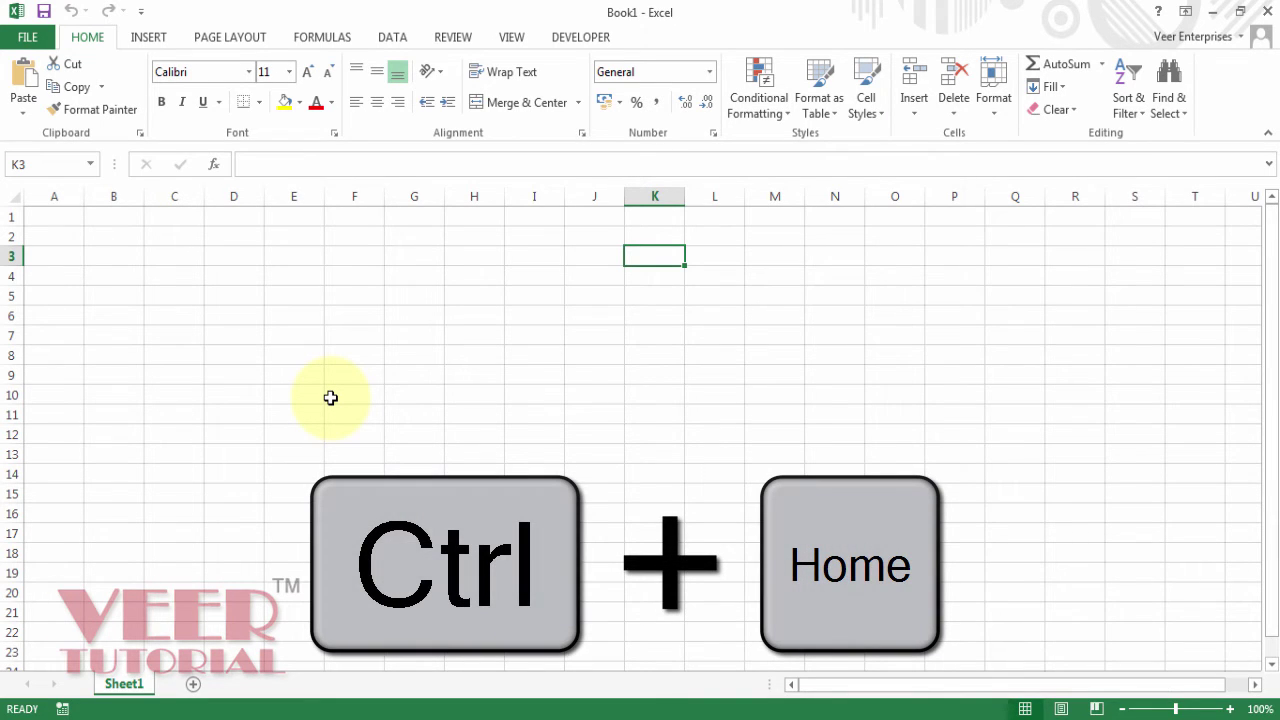
{"action": "key", "text": "ctrl+Home"}
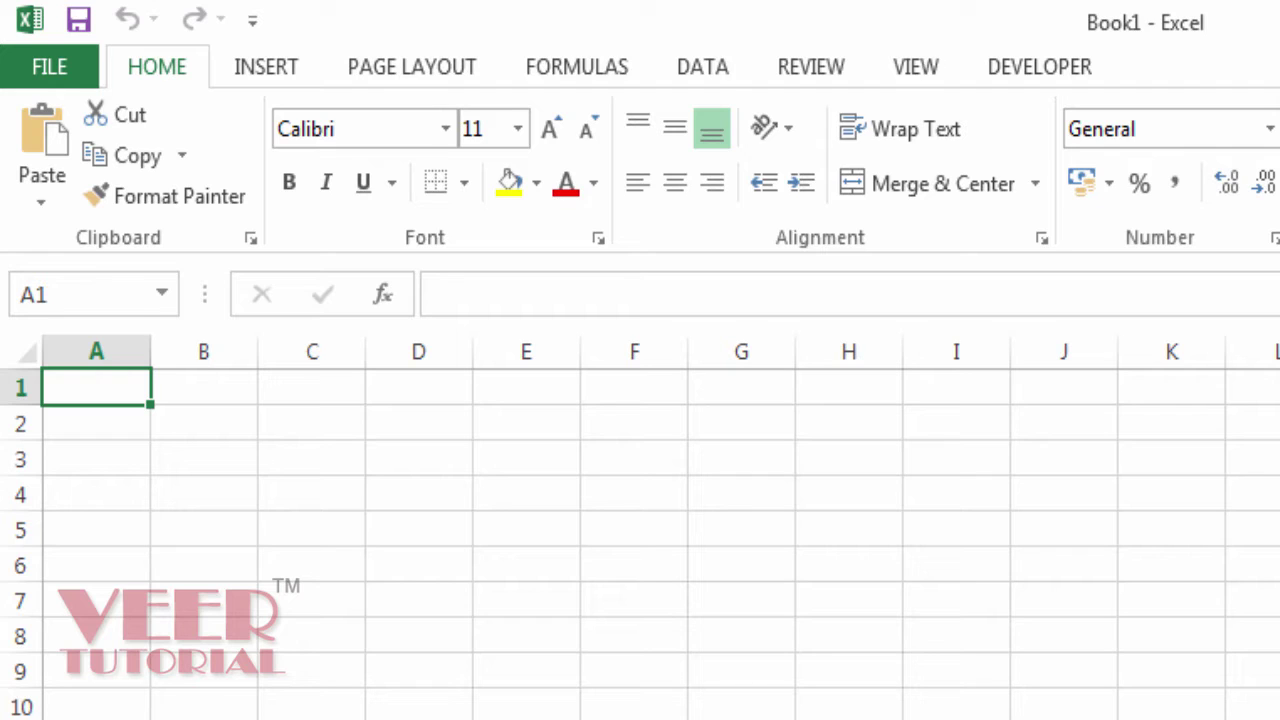
Enter the headers Sr No., name, last name and mobile in cells A1 to D1
{"action": "type", "text": "Sr N"}
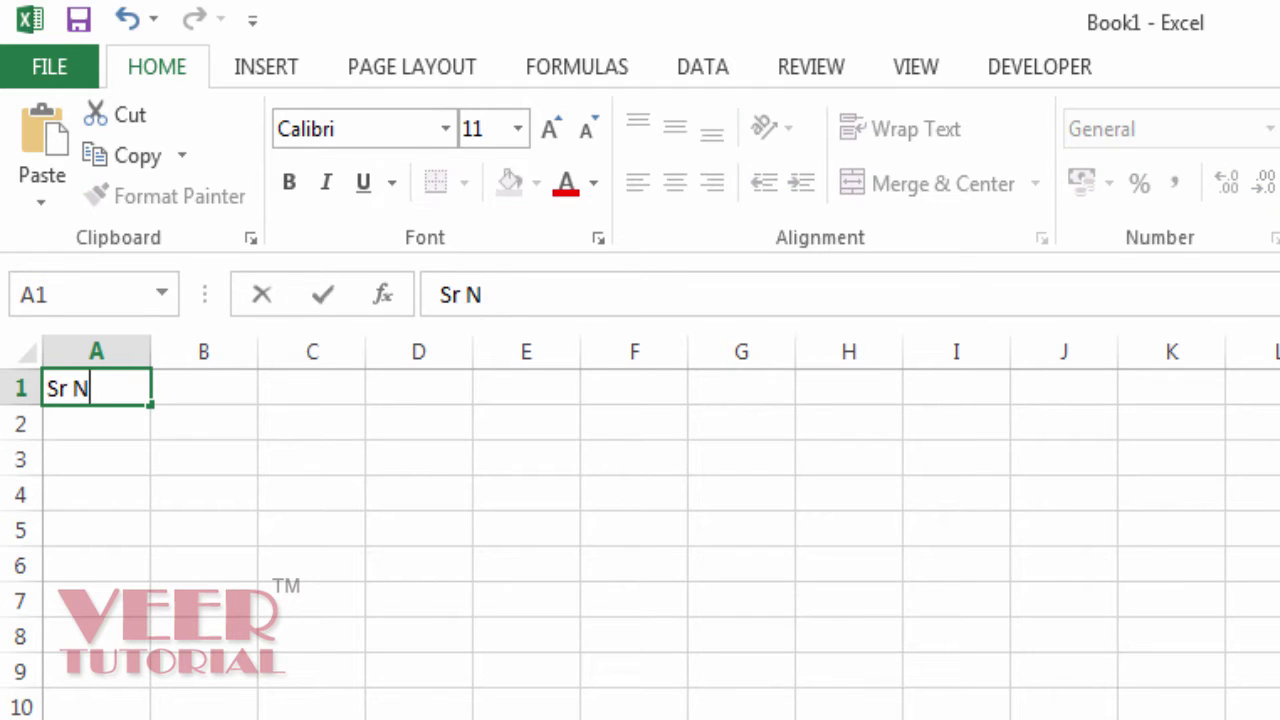
{"action": "type", "text": "o."}
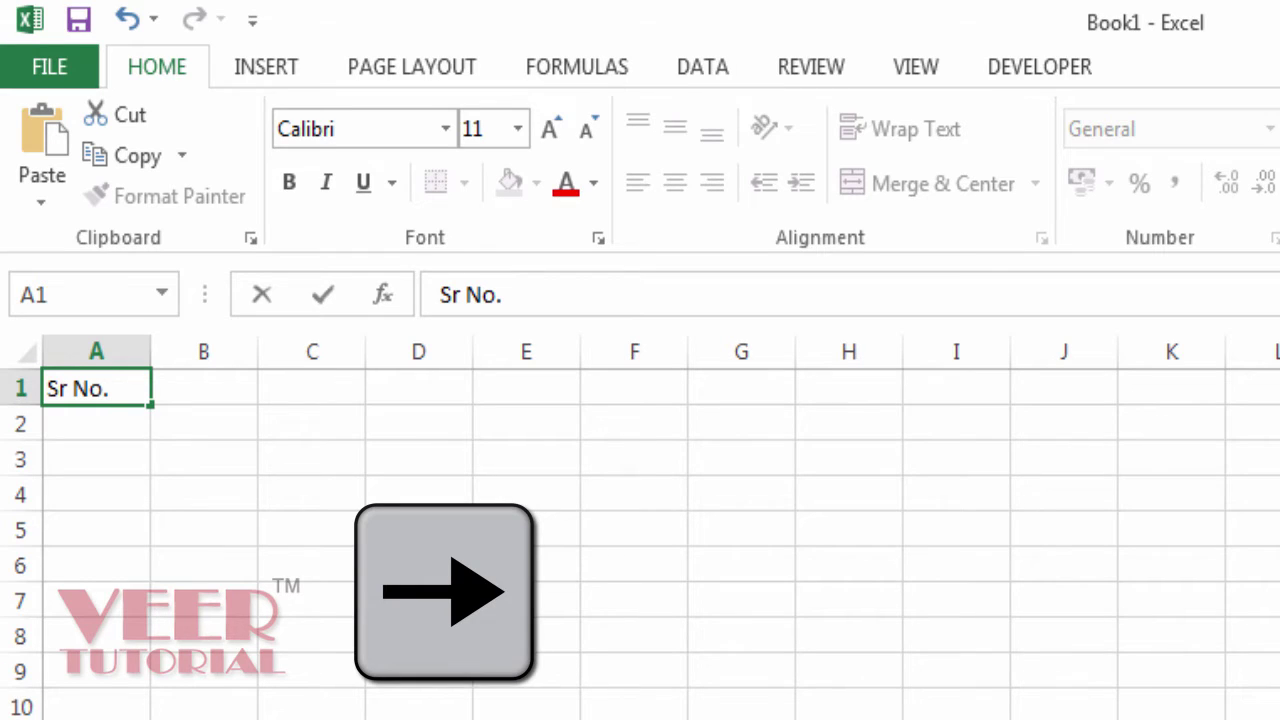
{"action": "key", "text": "Right"}
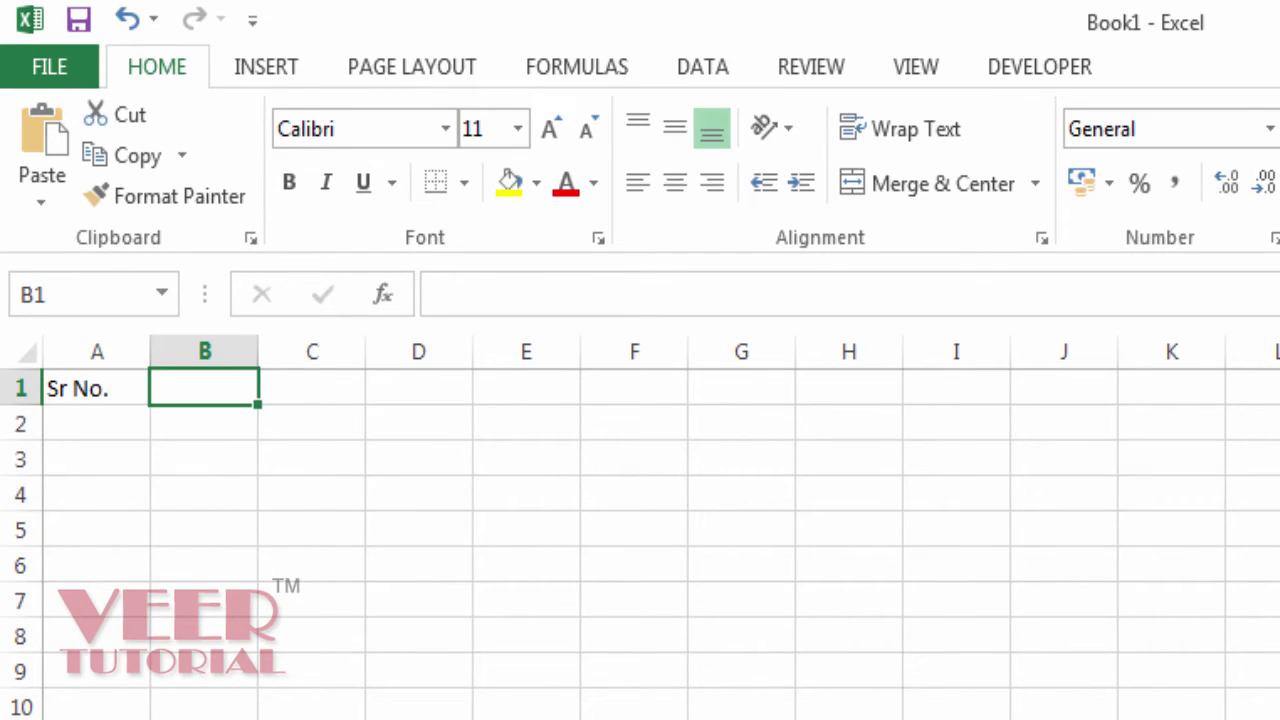
{"action": "type", "text": "name"}
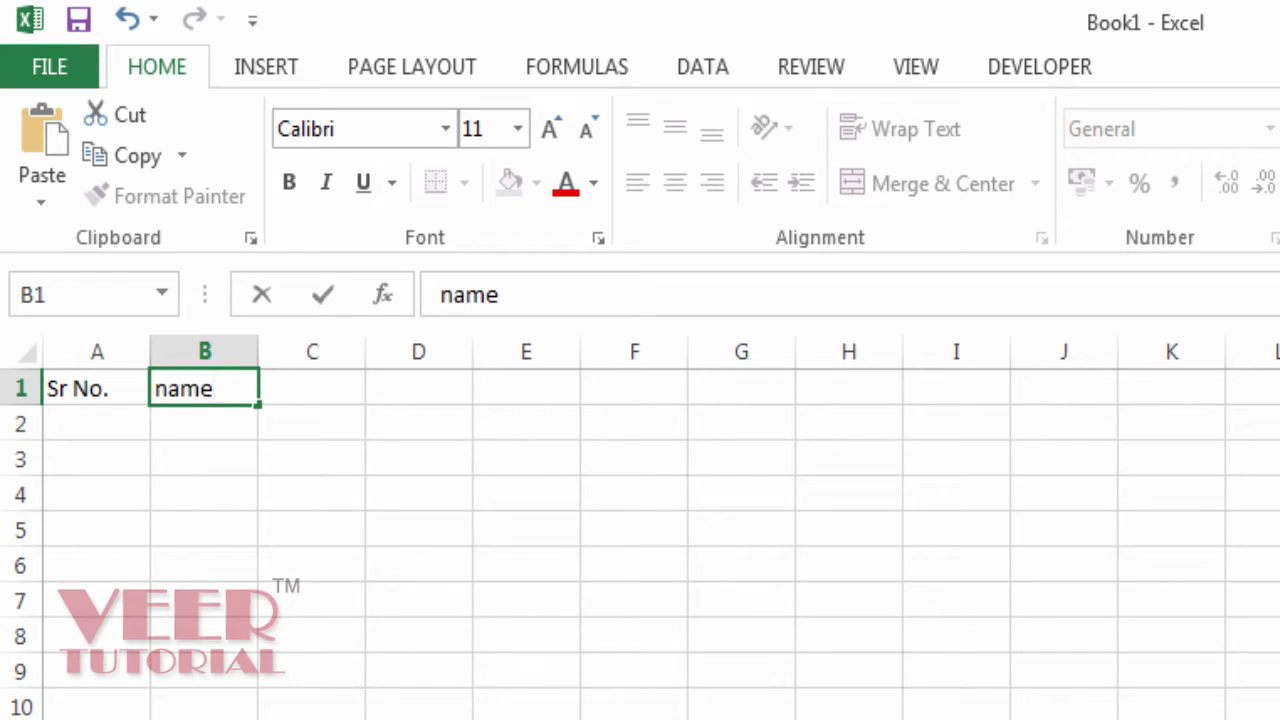
{"action": "key", "text": "Right"}
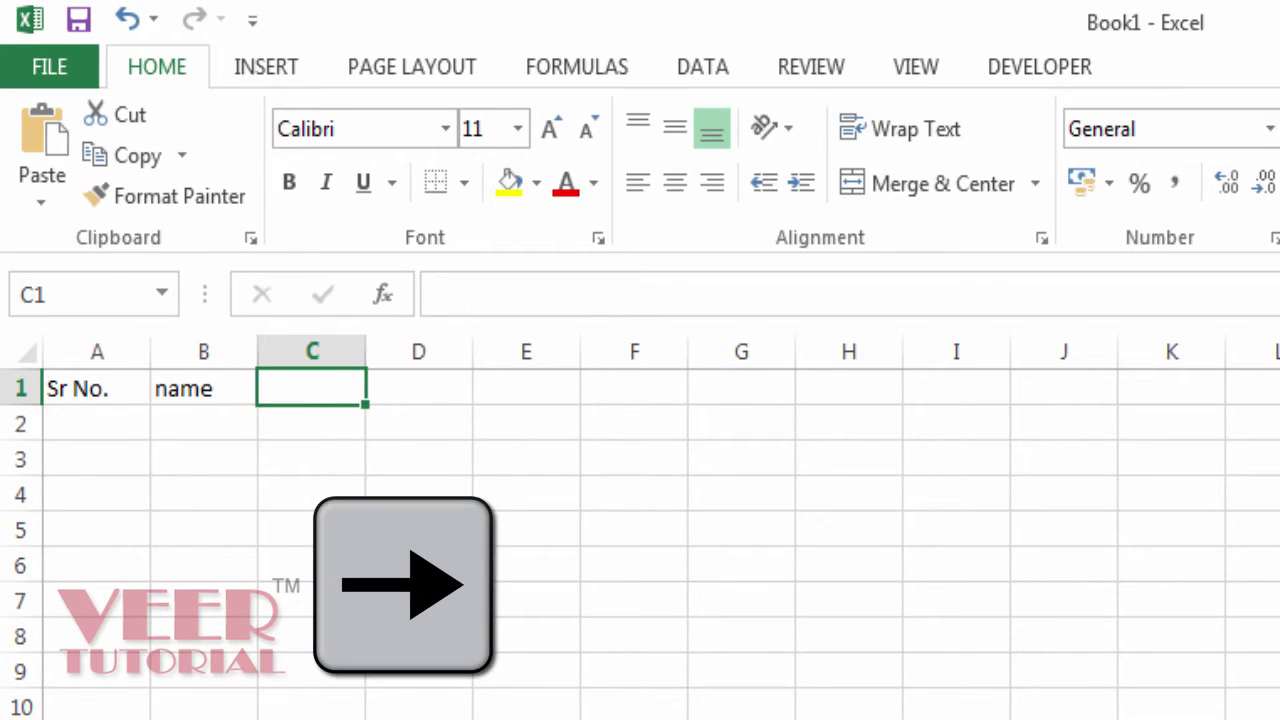
{"action": "type", "text": "last name"}
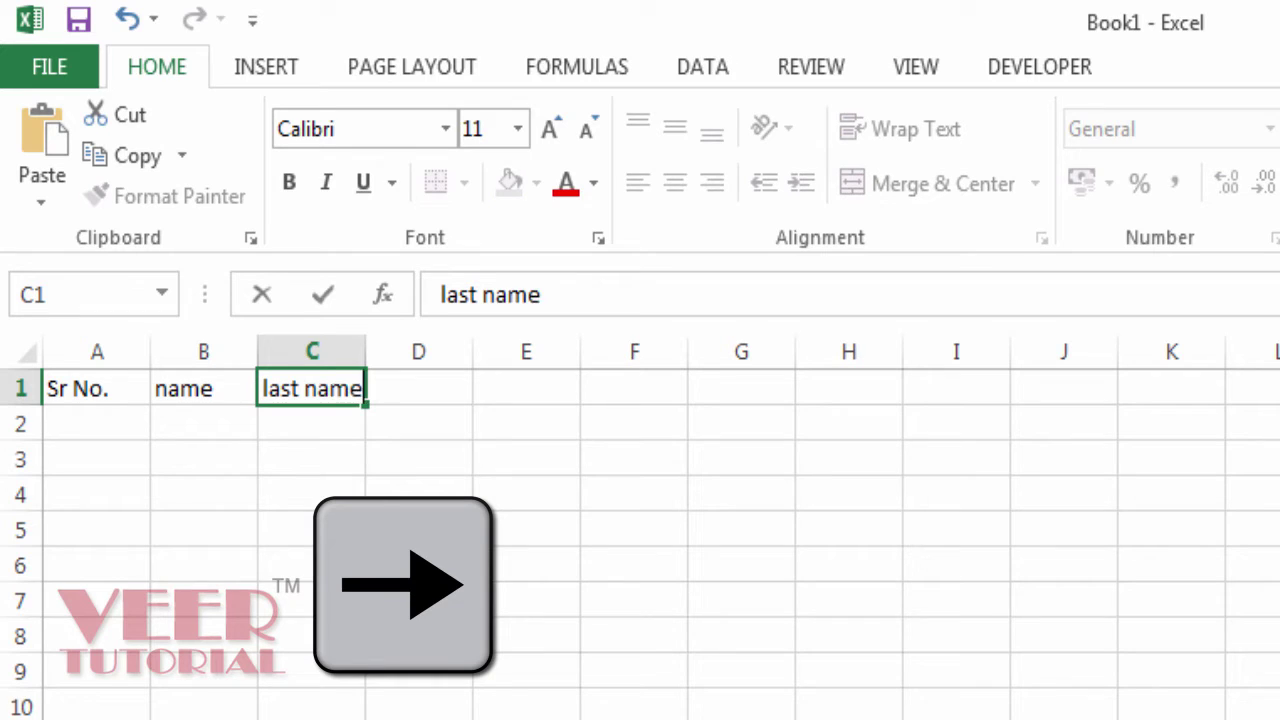
{"action": "key", "text": "Right"}
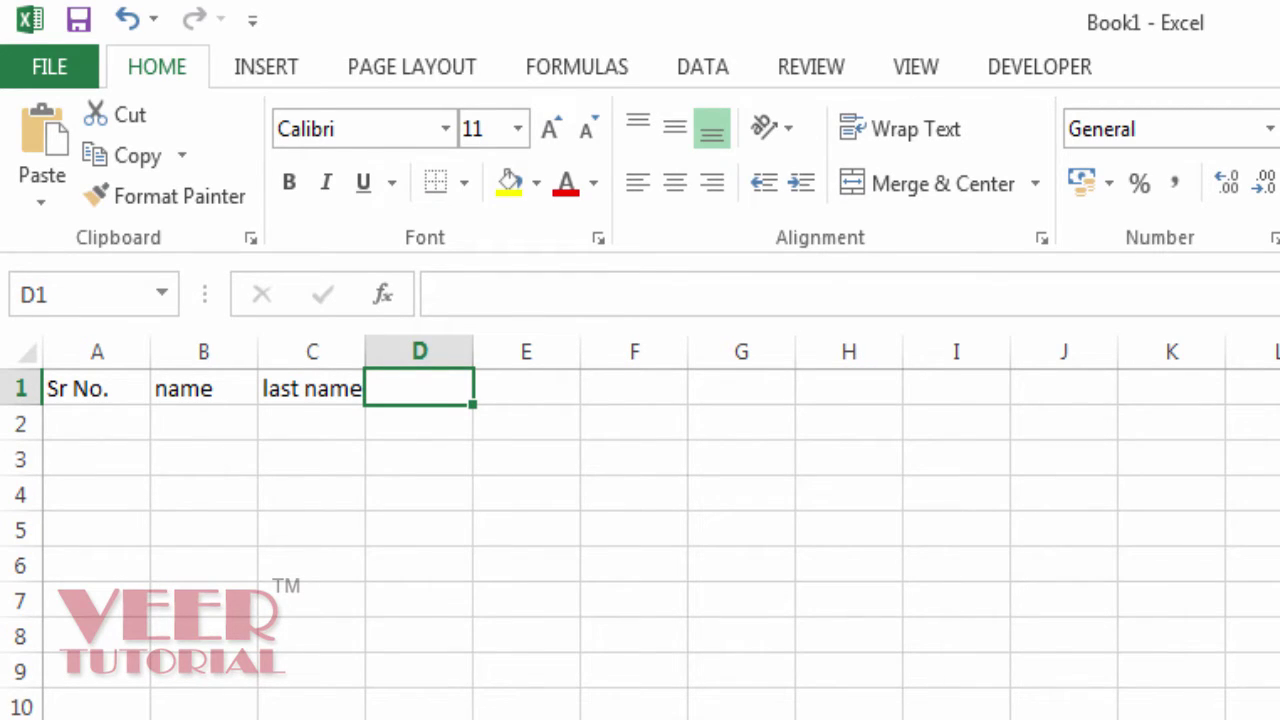
{"action": "type", "text": "mobile"}
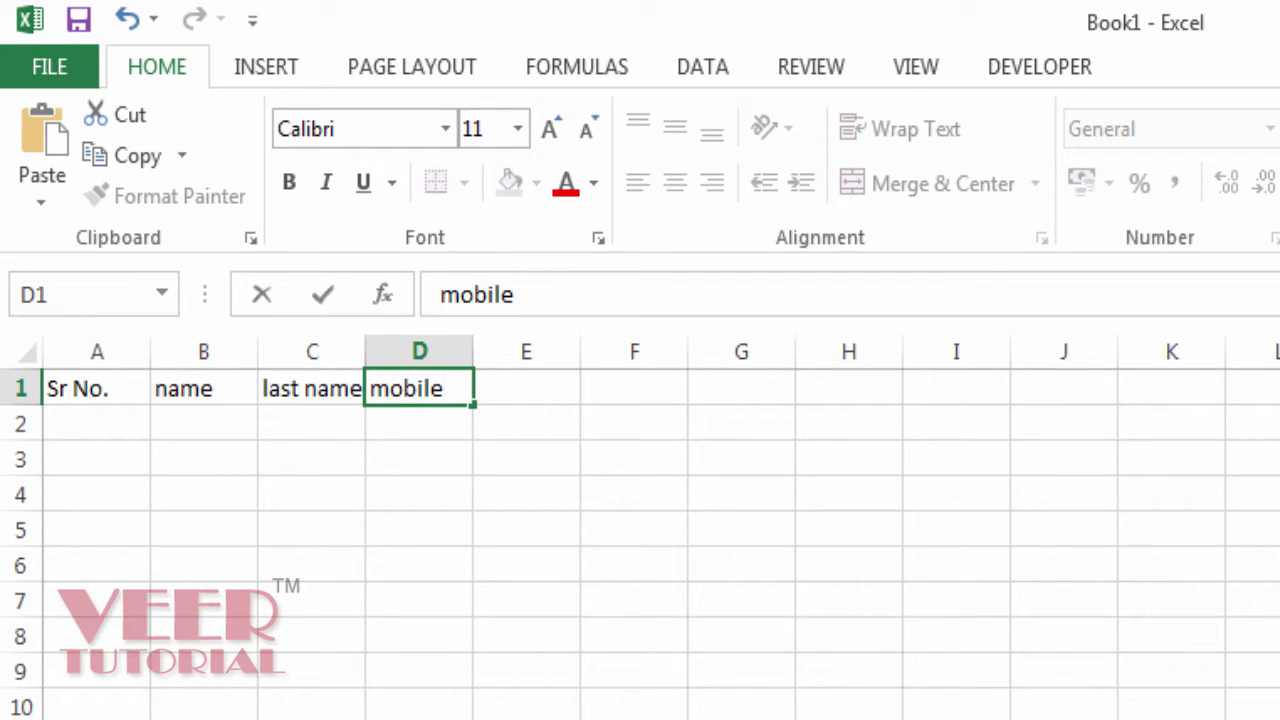
{"action": "key", "text": "Return"}
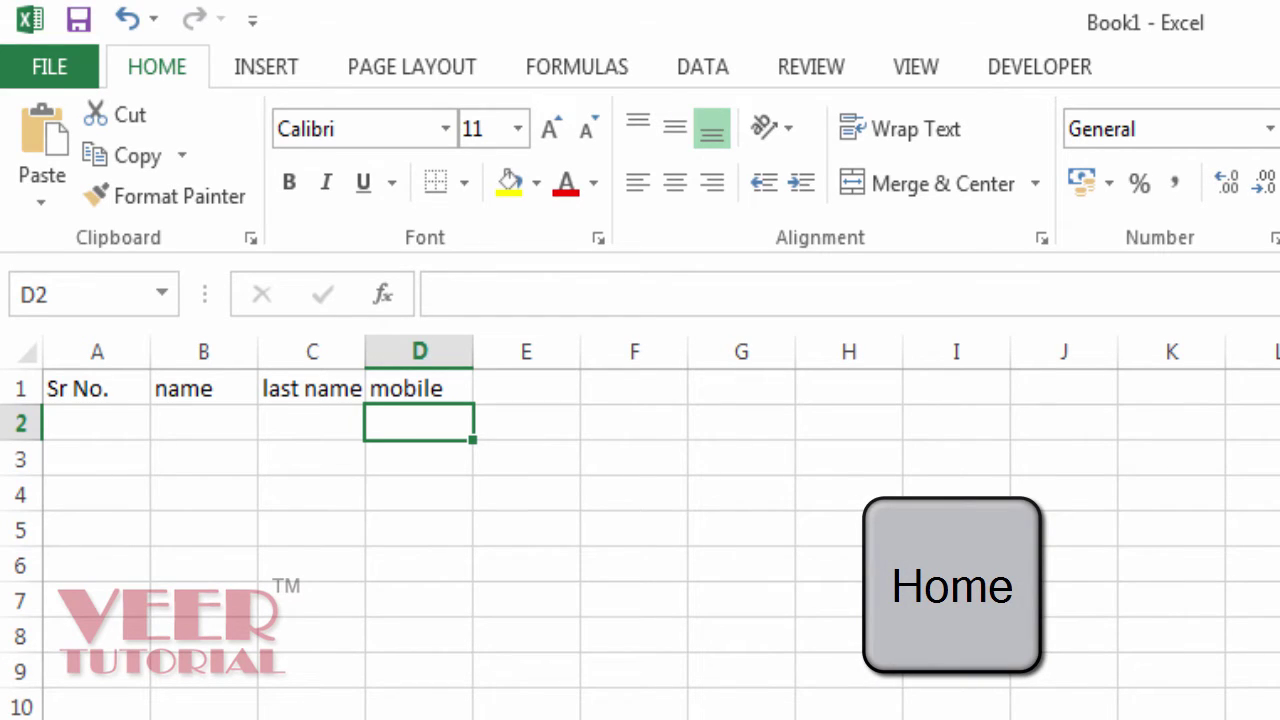
Enter record 1 in row 2 with a first name, last name and mobile number
{"action": "key", "text": "Home"}
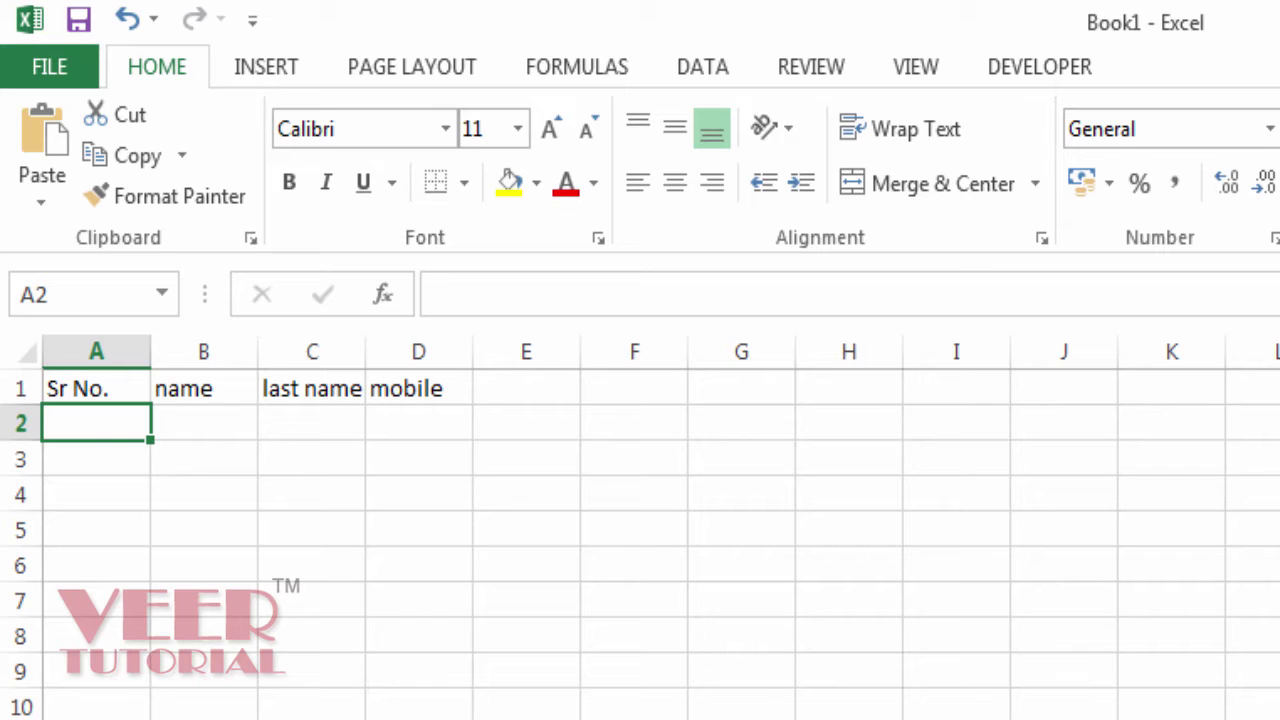
{"action": "type", "text": "1"}
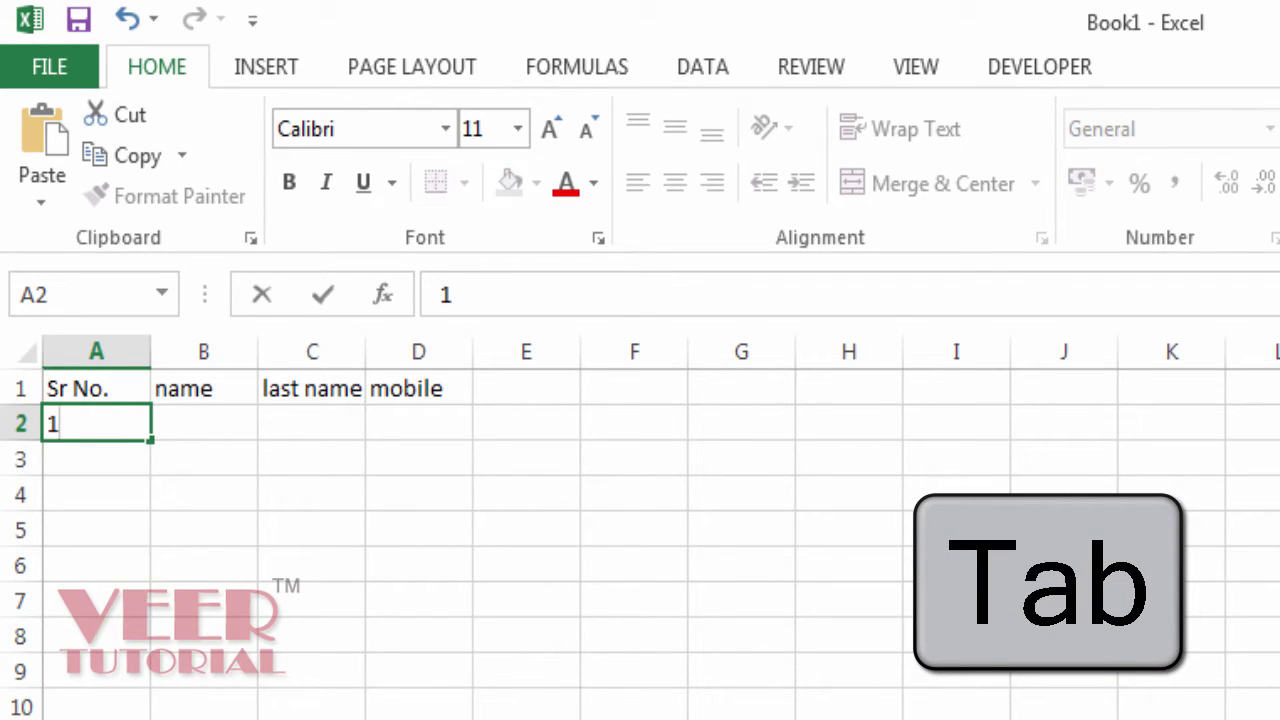
{"action": "key", "text": "Tab"}
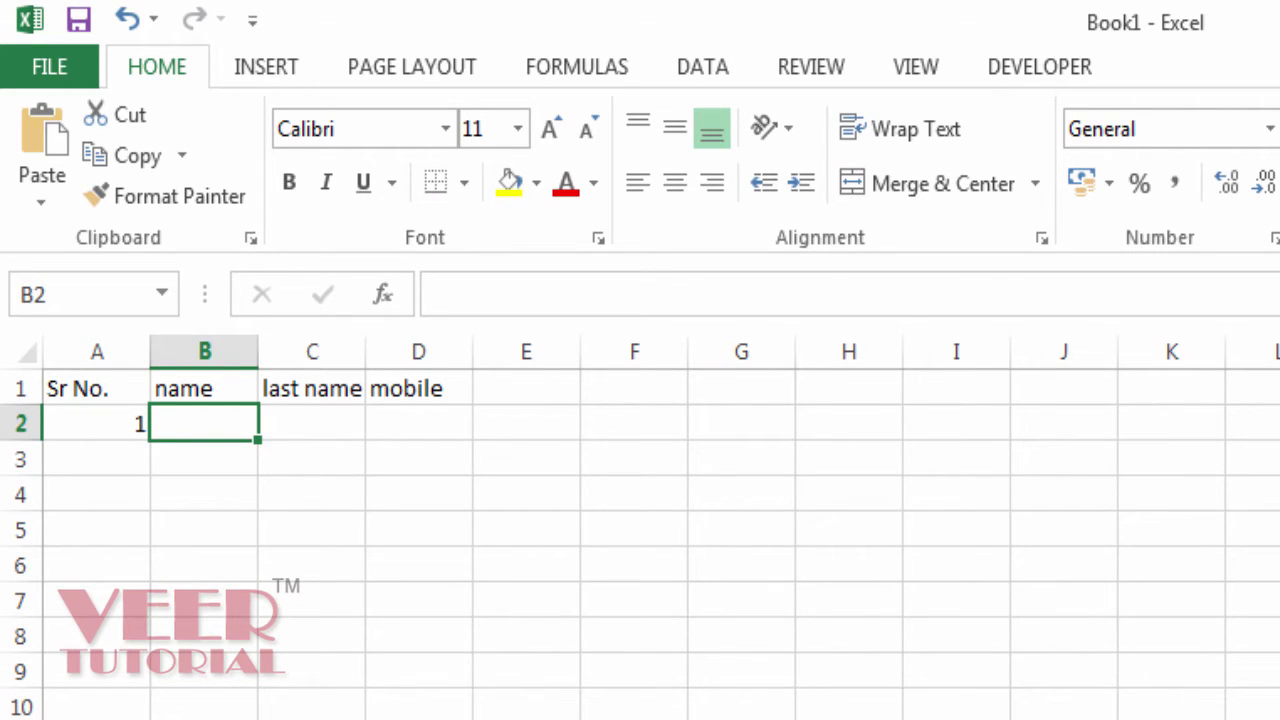
{"action": "type", "text": "john"}
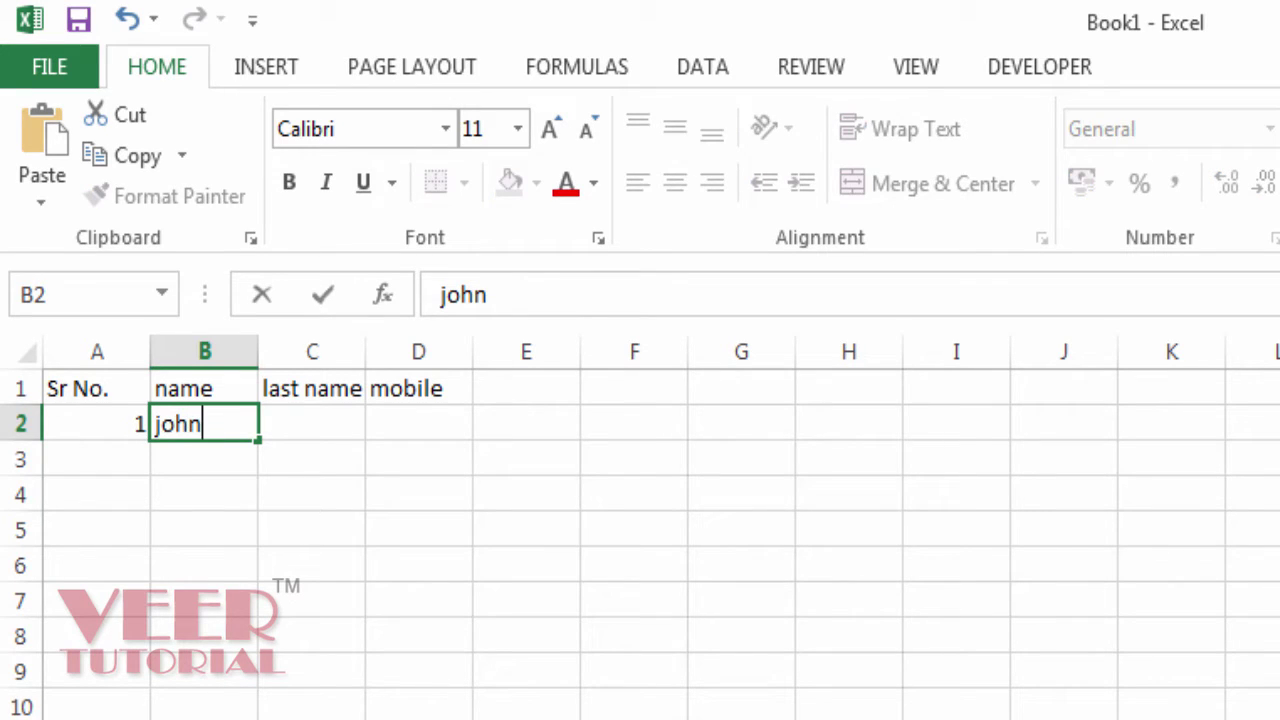
{"action": "key", "text": "Tab"}
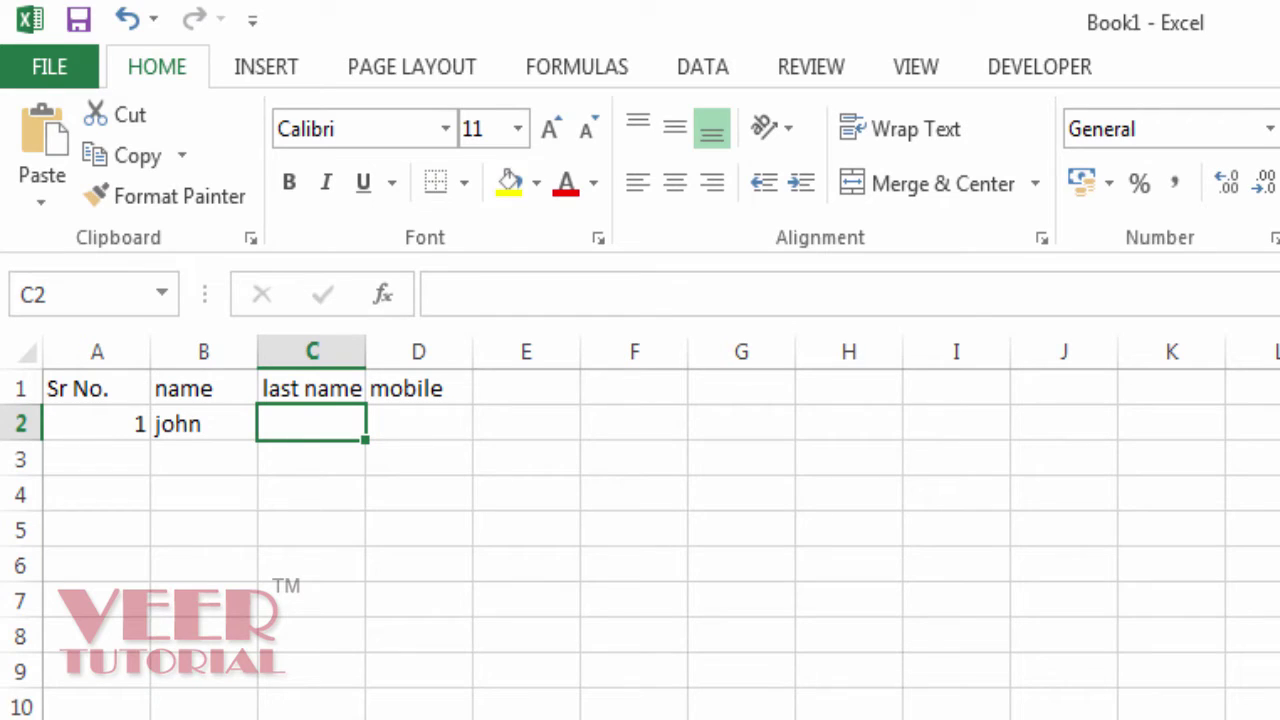
{"action": "type", "text": "carry"}
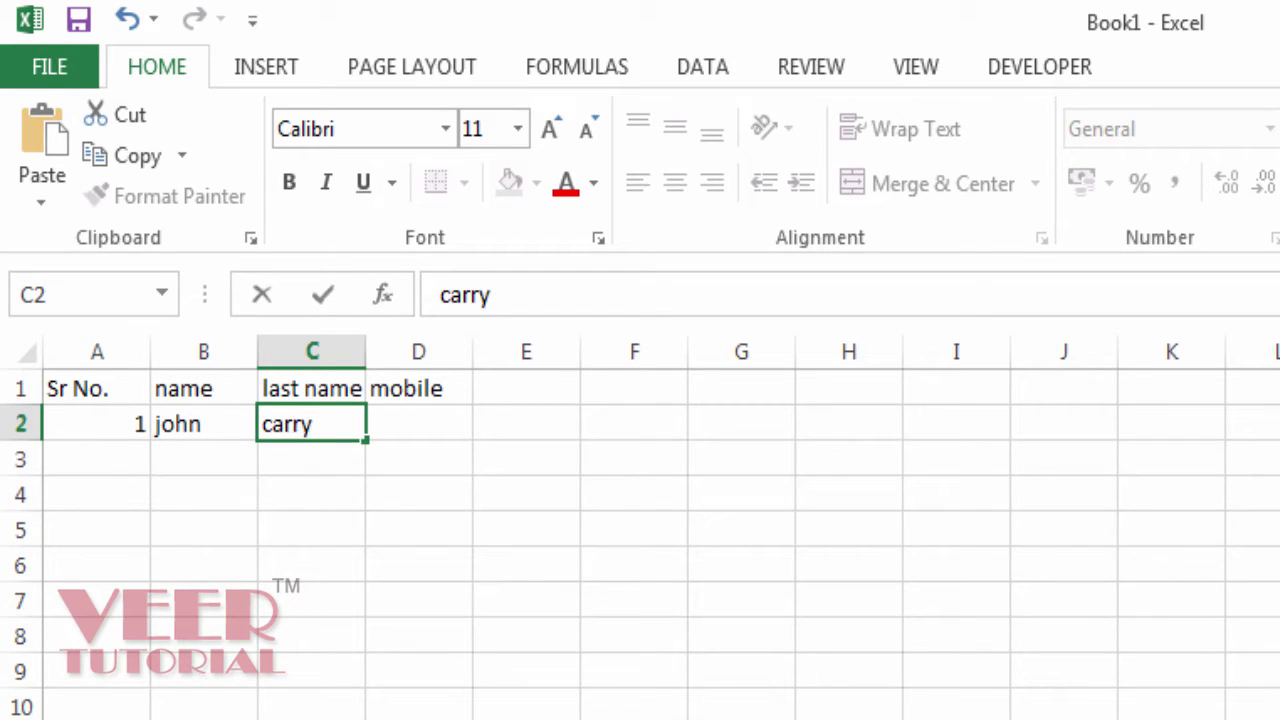
{"action": "key", "text": "Tab"}
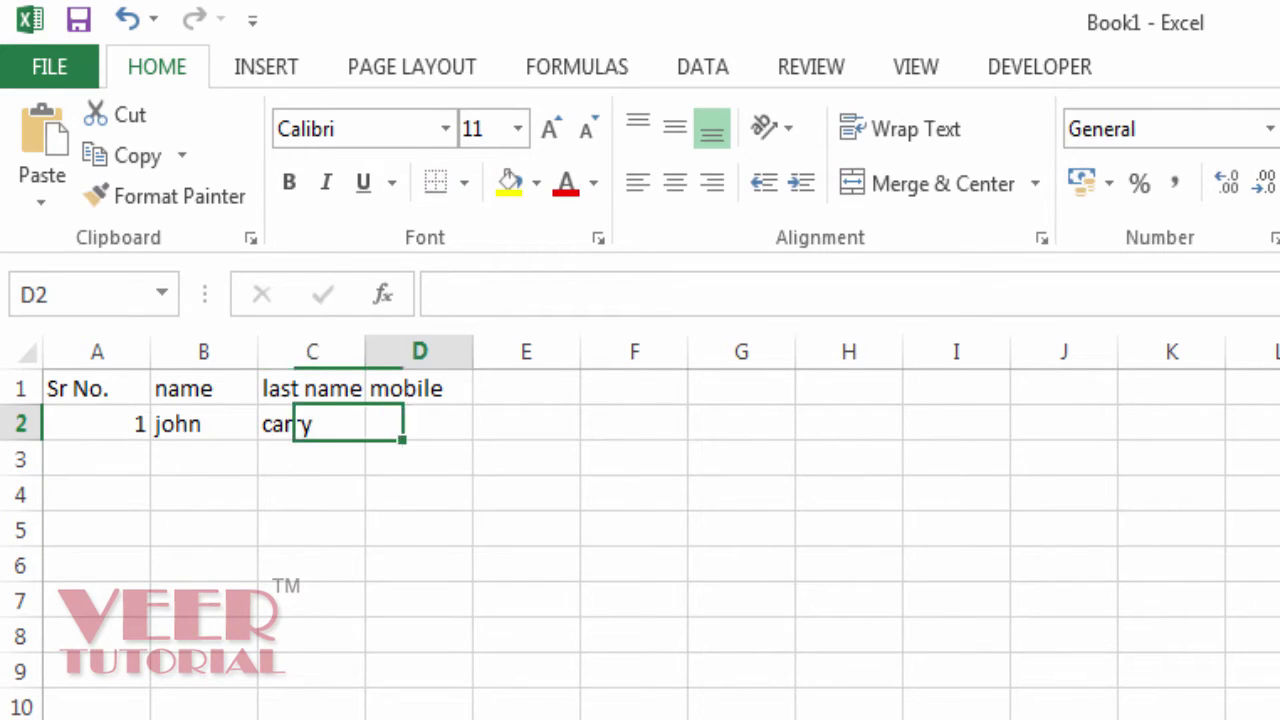
{"action": "type", "text": "13456789"}
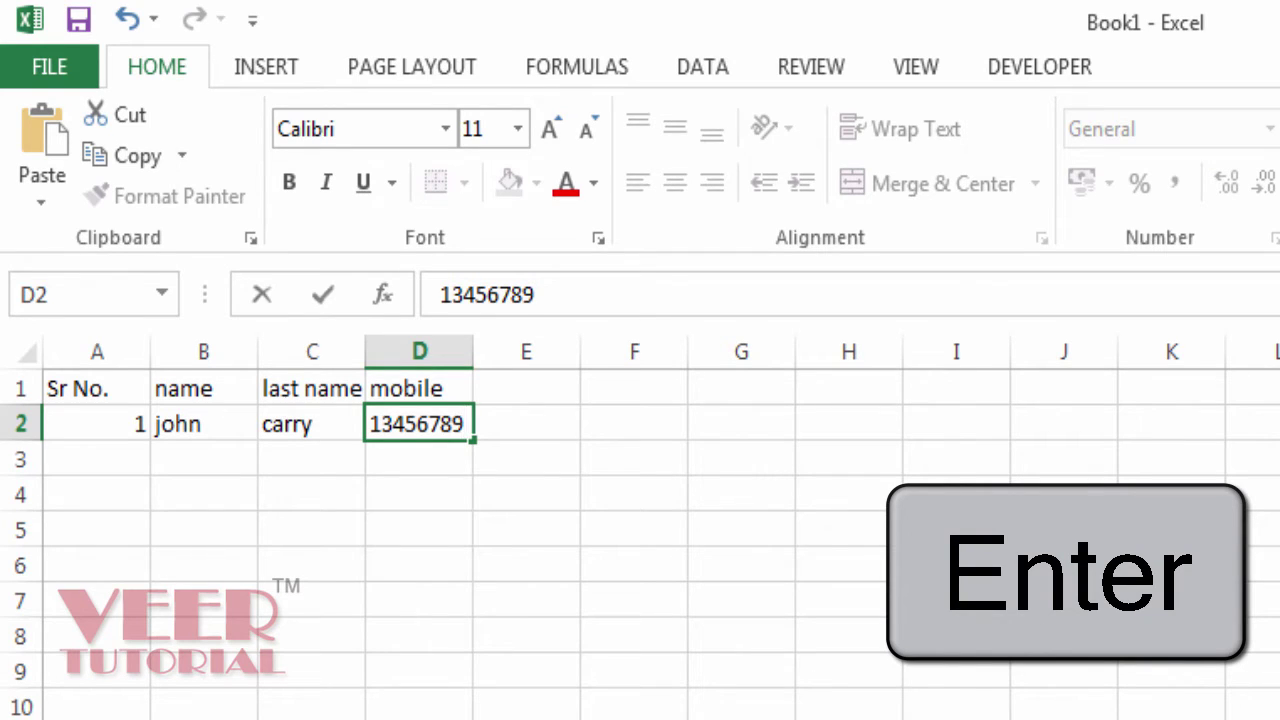
{"action": "key", "text": "Return"}
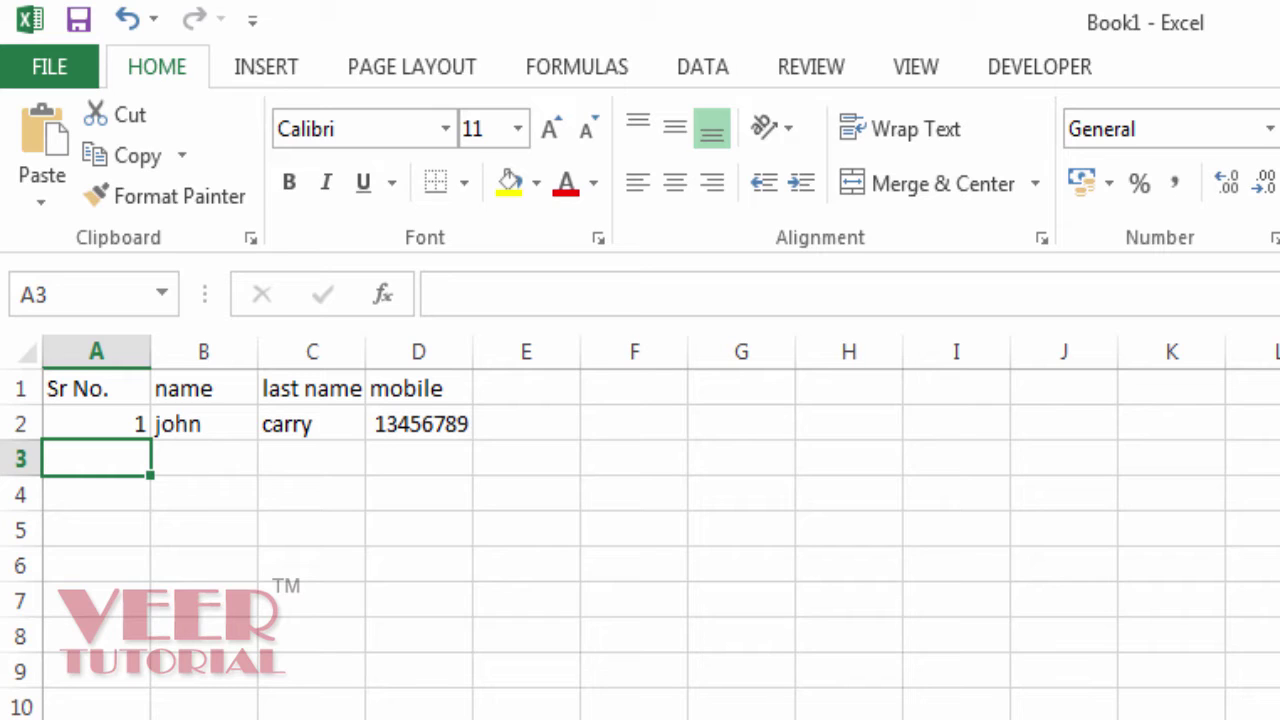
{"action": "key", "text": "ctrl+Home"}
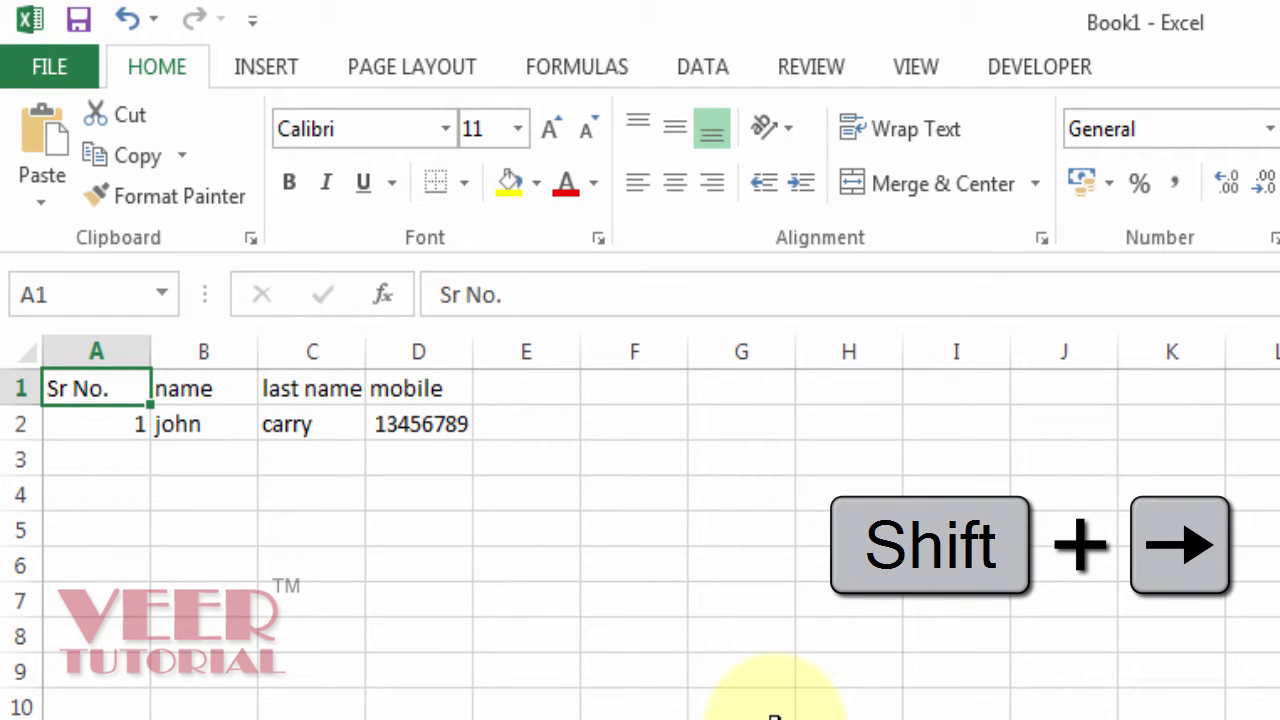
{"action": "key", "text": "shift+Right"}
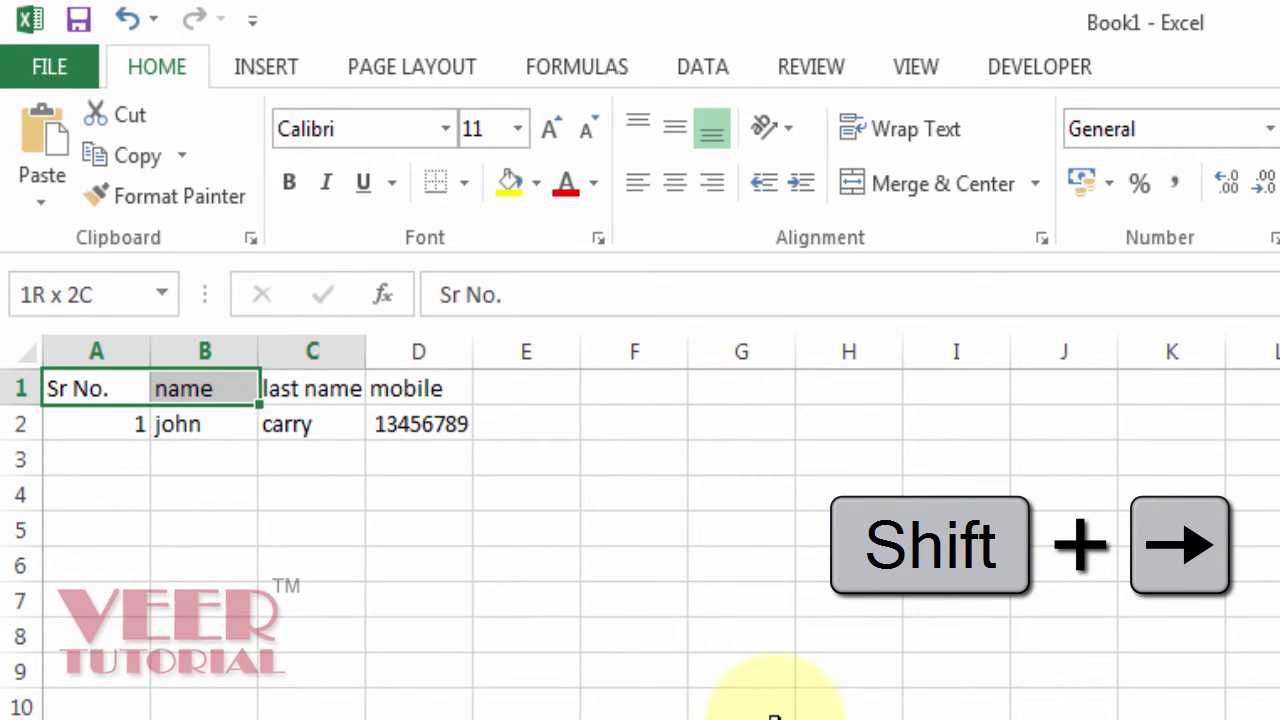
{"action": "key", "text": "shift+Right"}
{"action": "key", "text": "shift+Right"}
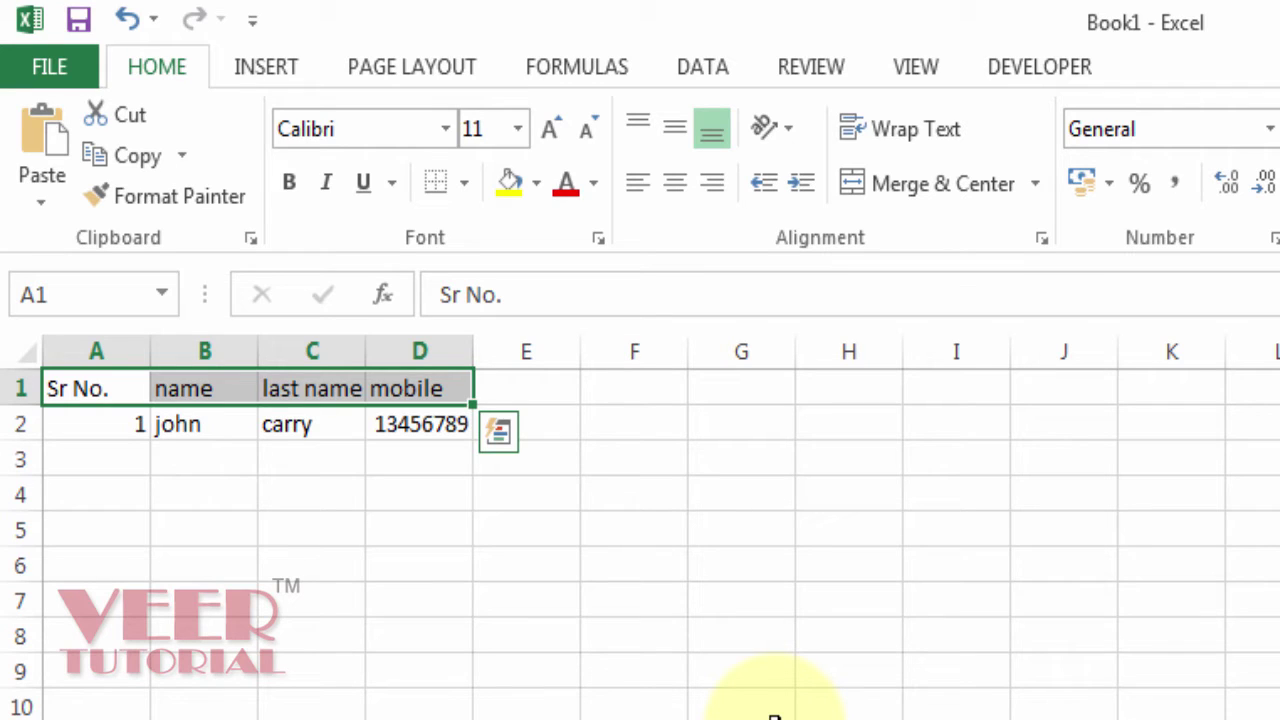
{"action": "key", "text": "shift+BackSpace"}
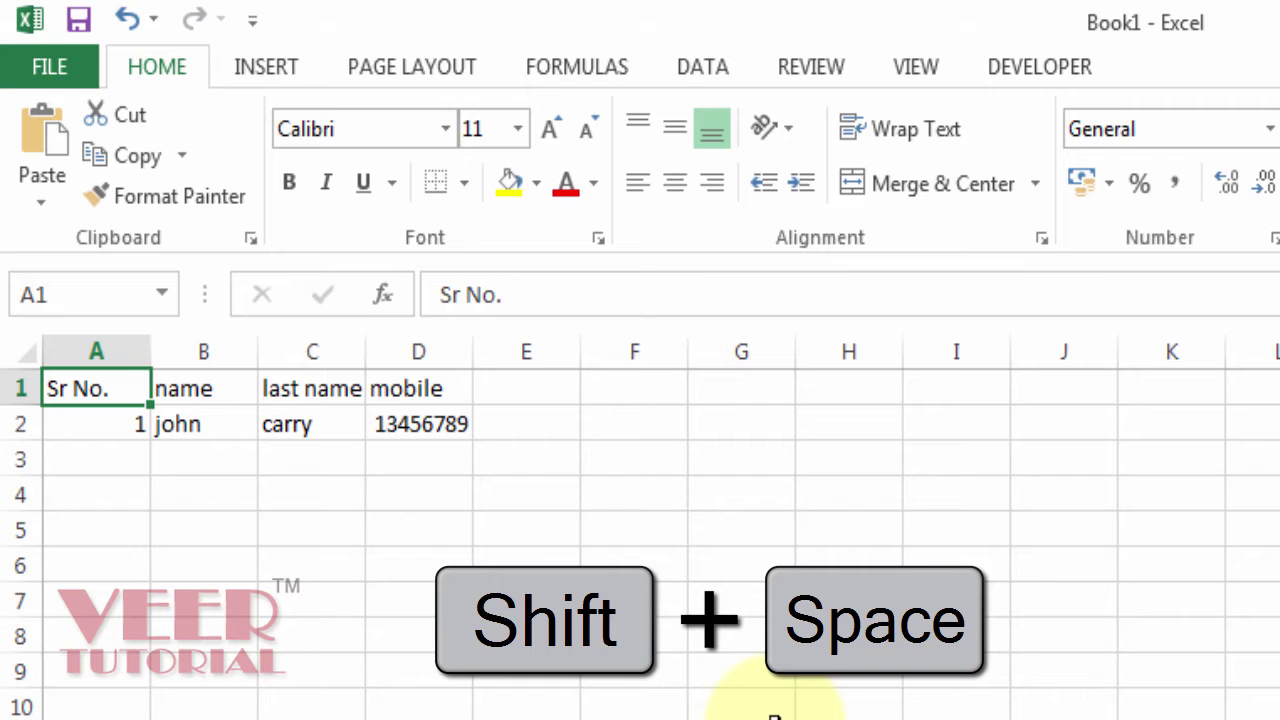
Select all of row 1 with Shift+Space
{"action": "key", "text": "shift+space"}
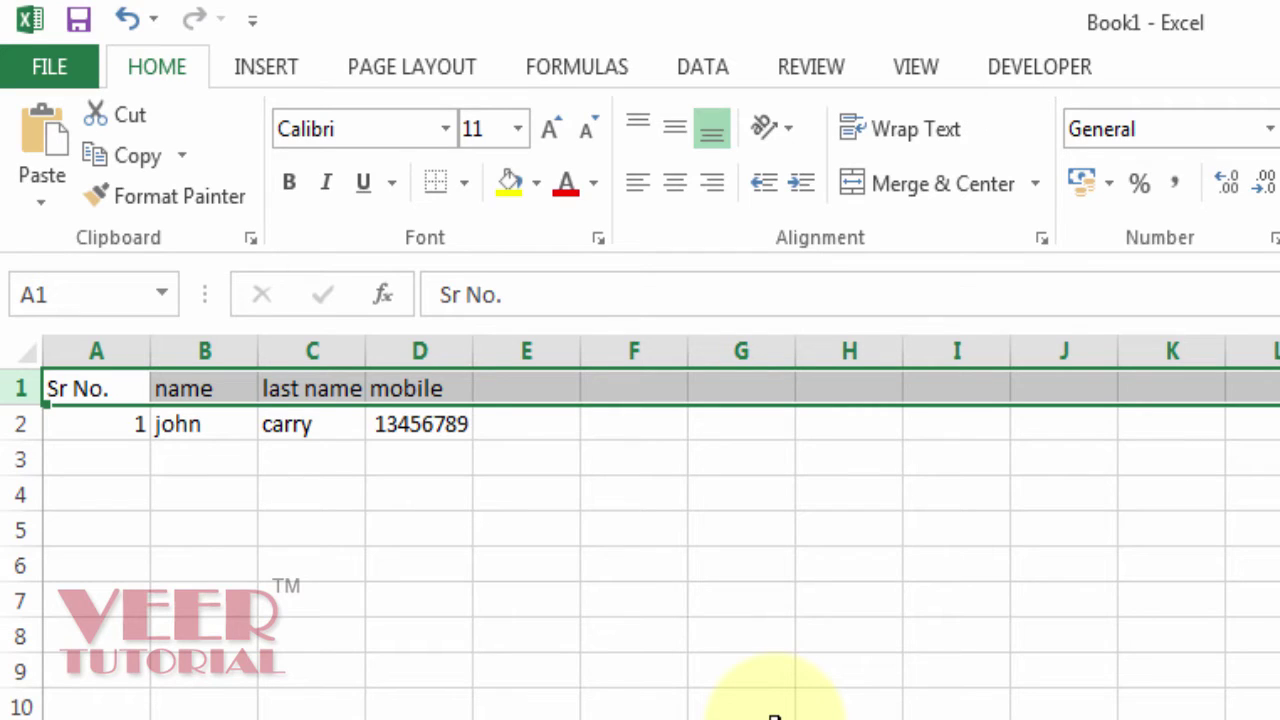
Make the row 1 headers bold, italic and underlined
{"action": "key", "text": "ctrl+b"}
{"action": "key", "text": "ctrl+i"}
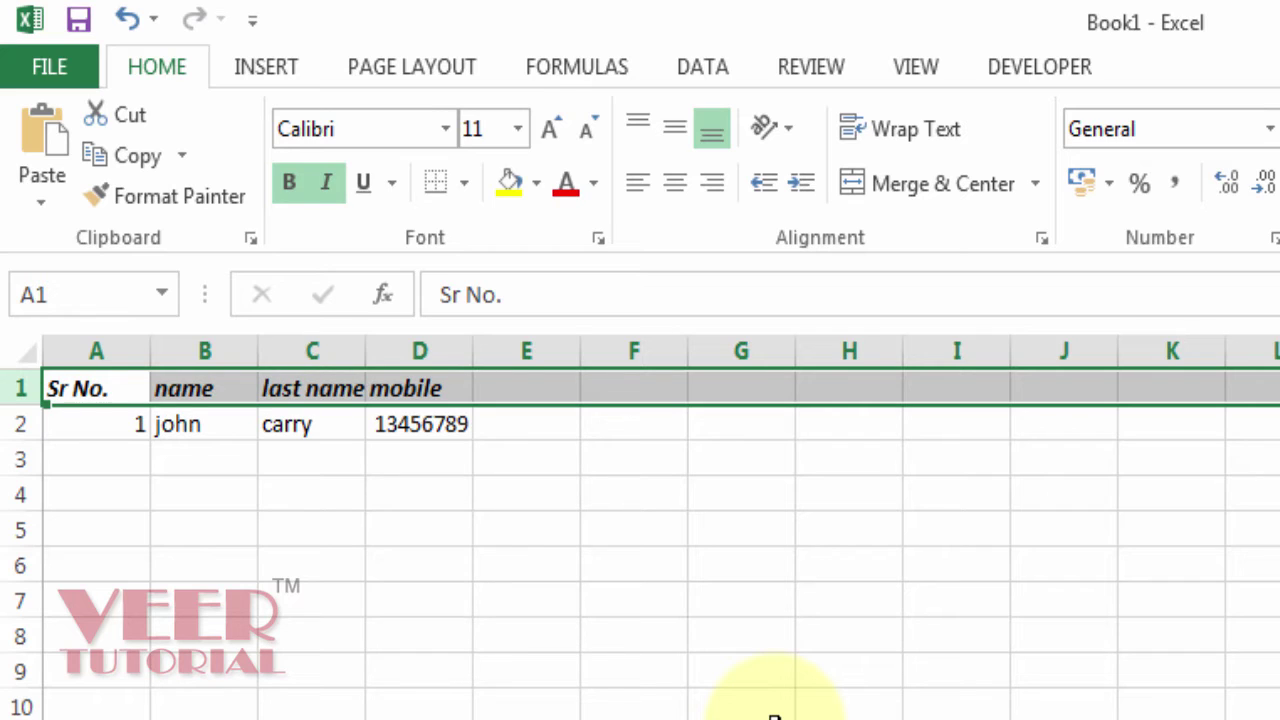
{"action": "key", "text": "ctrl+u"}
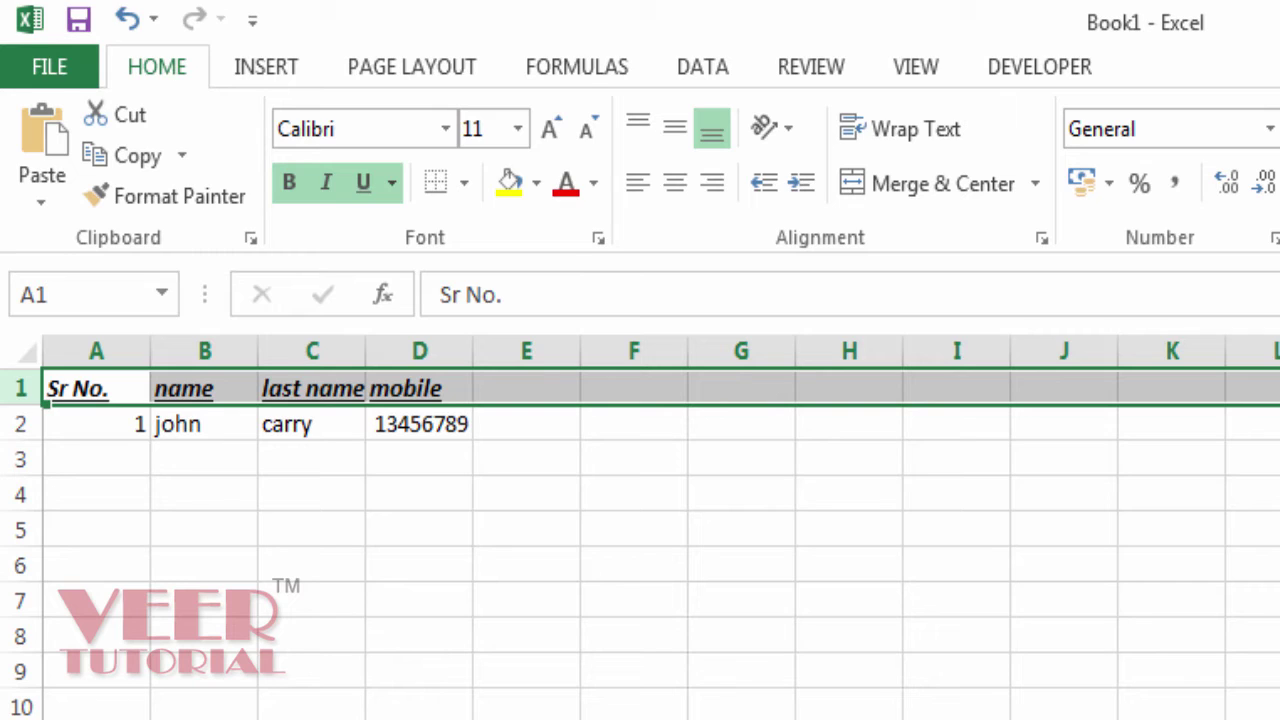
{"action": "key", "text": "alt"}
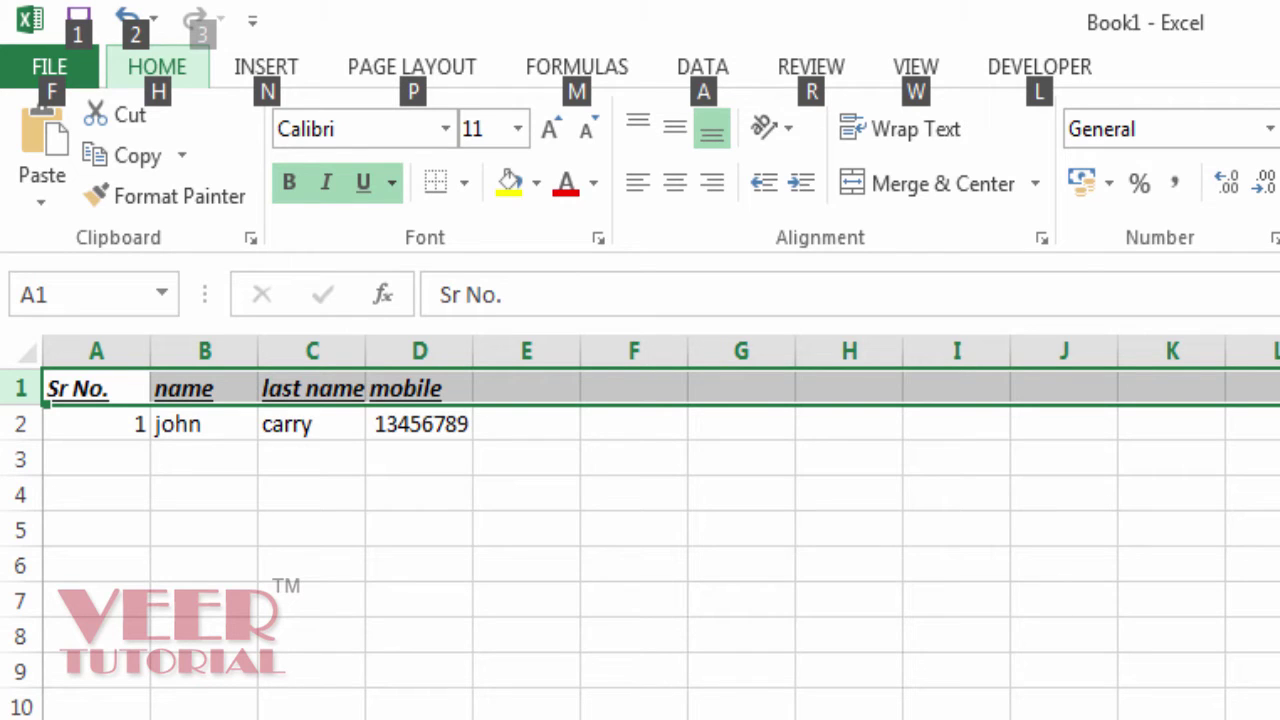
Centre, then left-align the row 1 headers, and select just A1:D1
{"action": "key", "text": "h"}
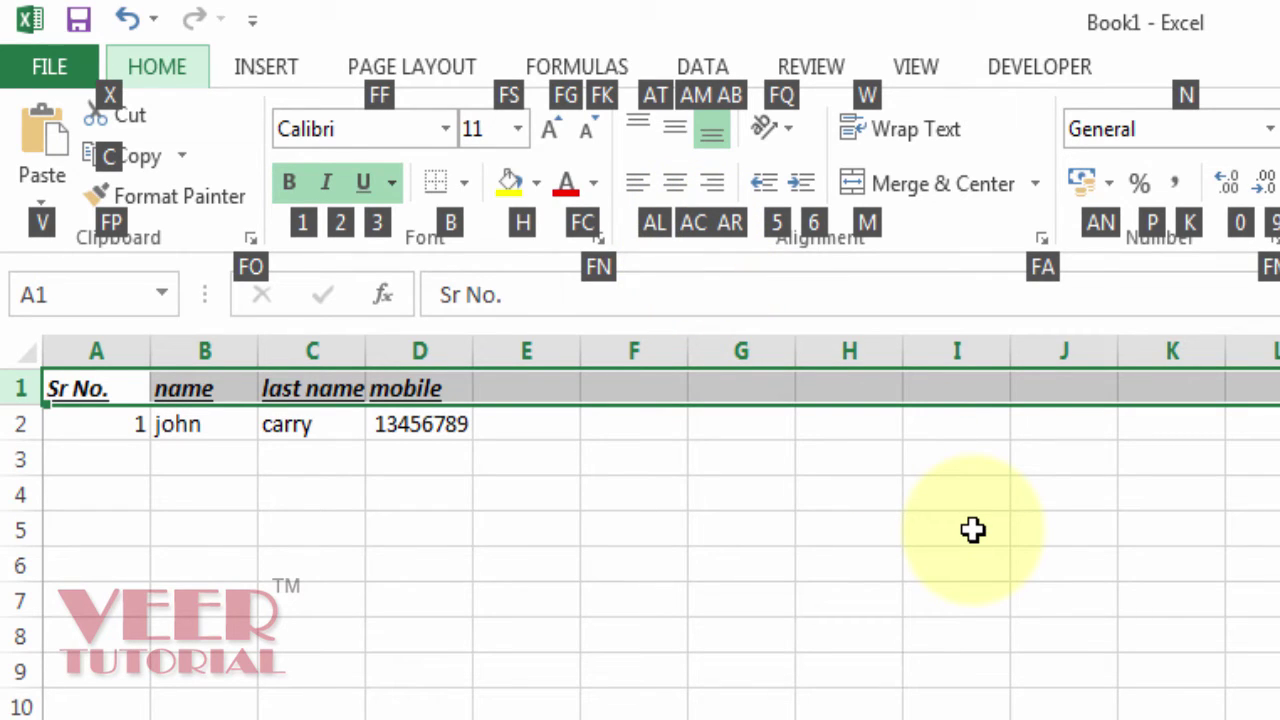
{"action": "key", "text": "a"}
{"action": "key", "text": "c"}
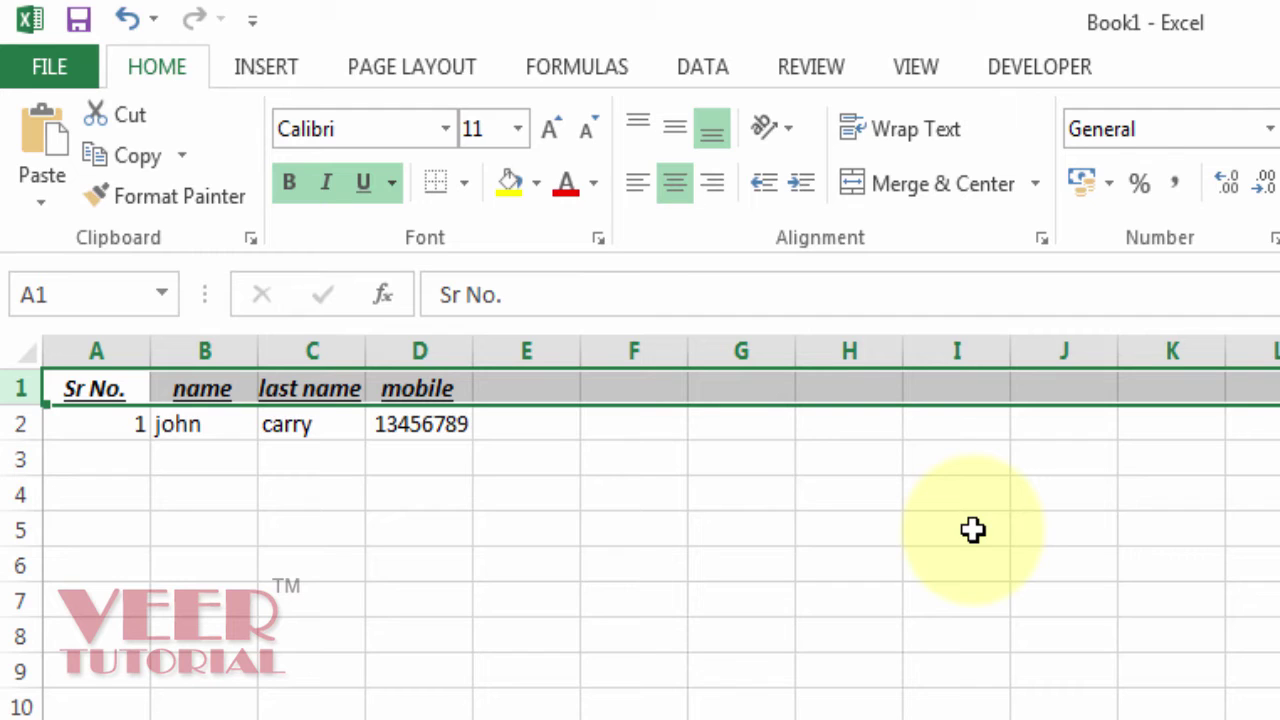
{"action": "key", "text": "alt"}
{"action": "key", "text": "h"}
{"action": "key", "text": "a"}
{"action": "key", "text": "l"}
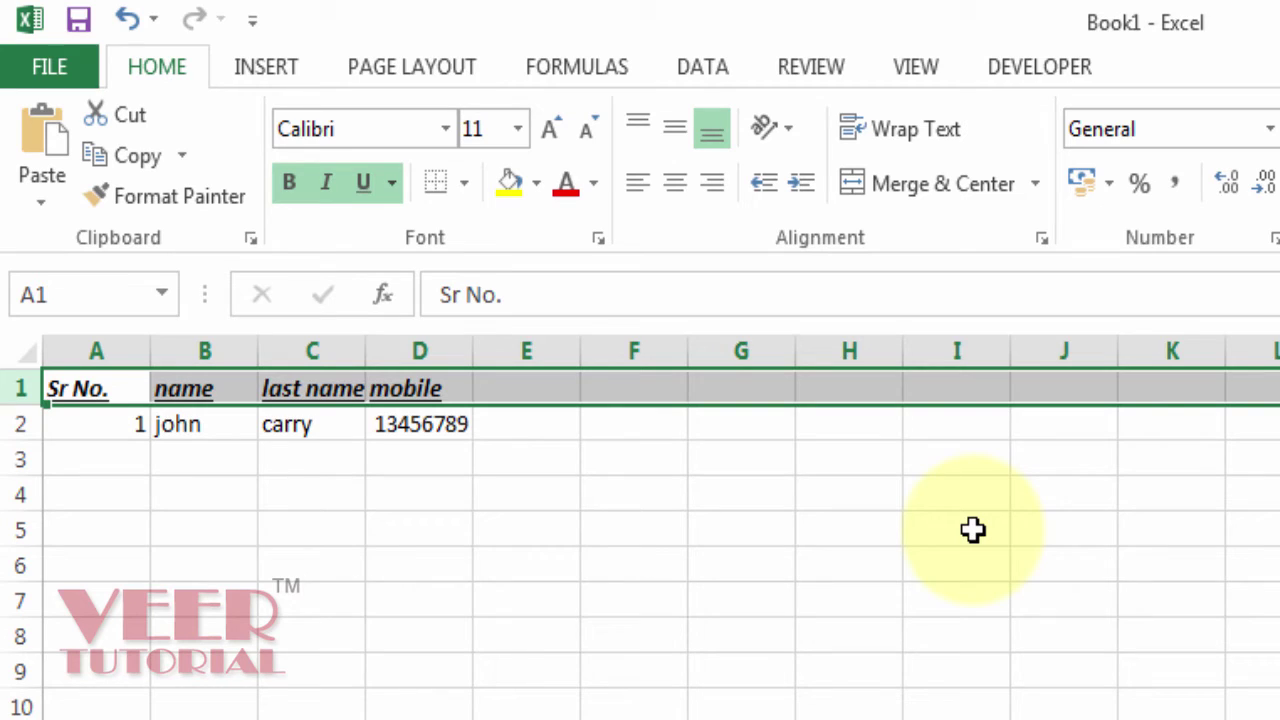
{"action": "key", "text": "ctrl+Home"}
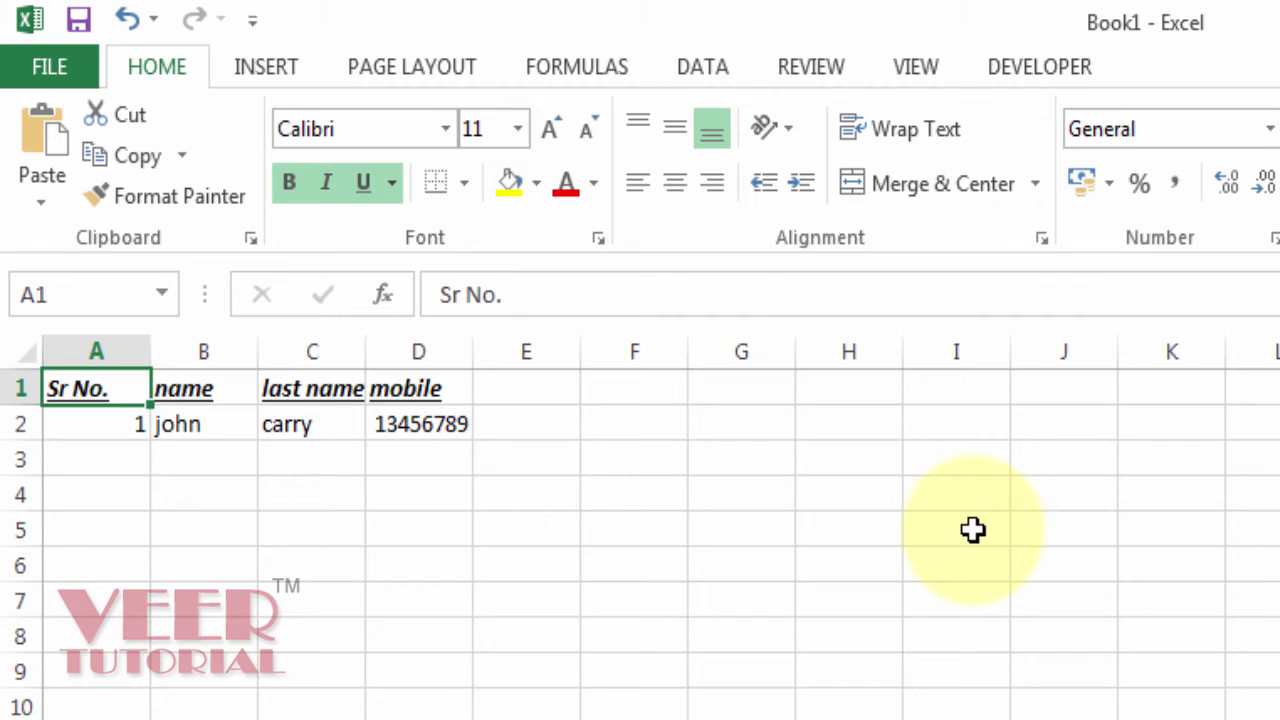
{"action": "key", "text": "ctrl+shift+Right"}
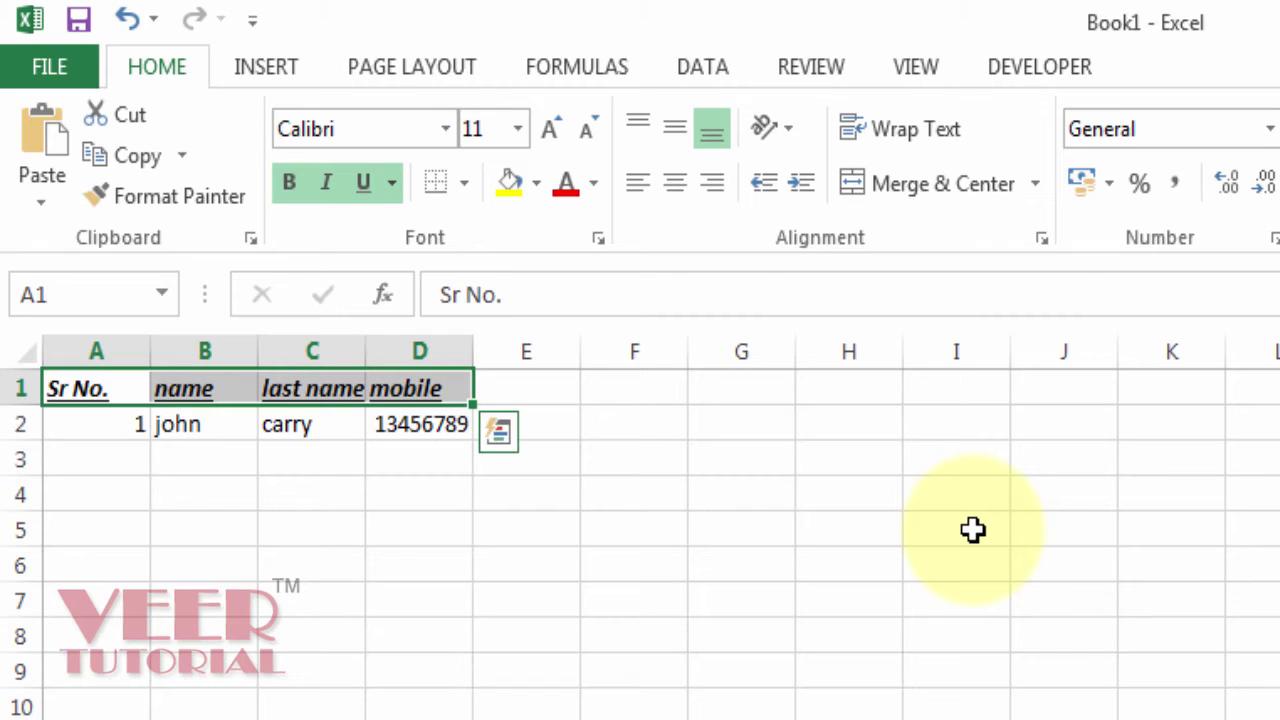
Fill the header cells A1:D1 with a light gold background colour
{"action": "key", "text": "alt"}
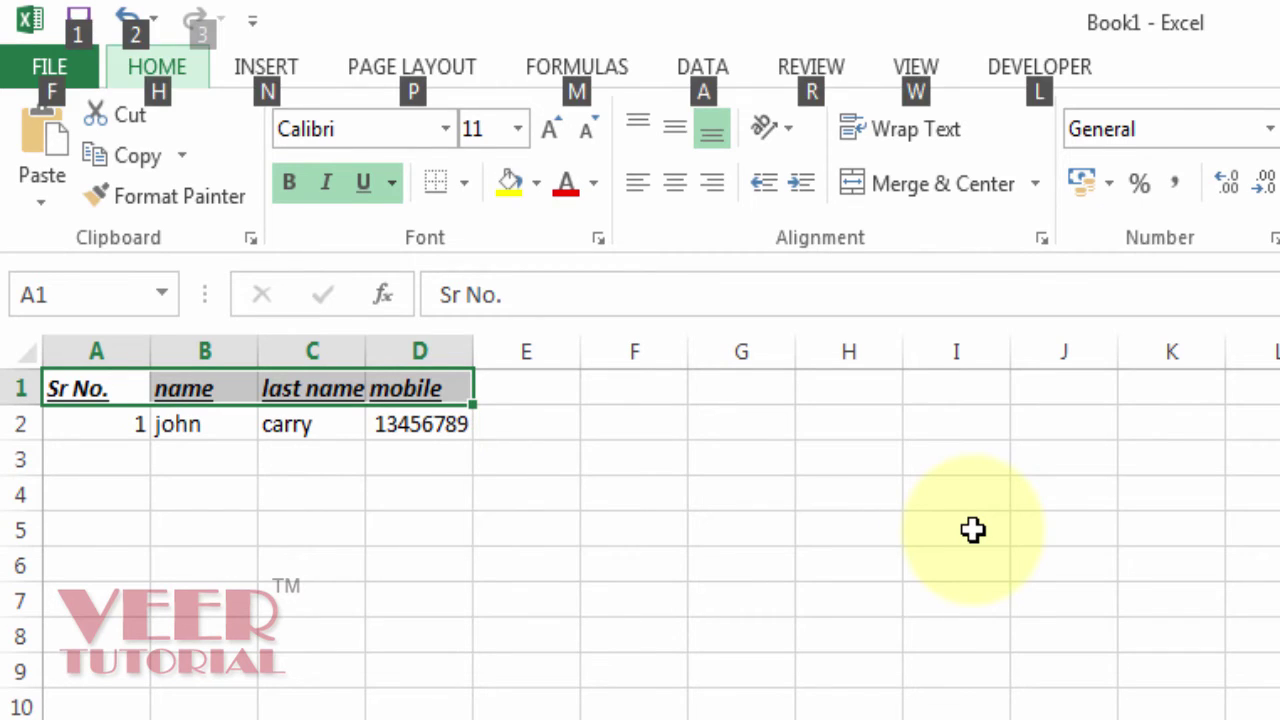
{"action": "key", "text": "h"}
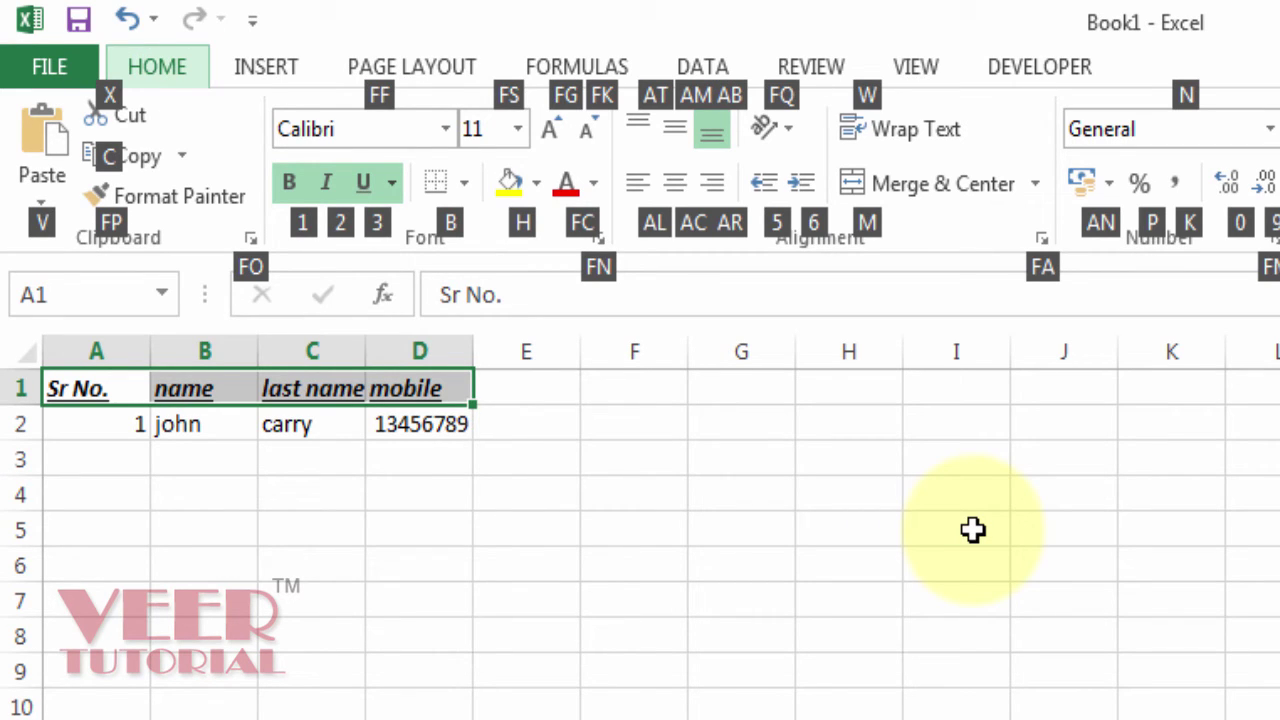
{"action": "key", "text": "h"}
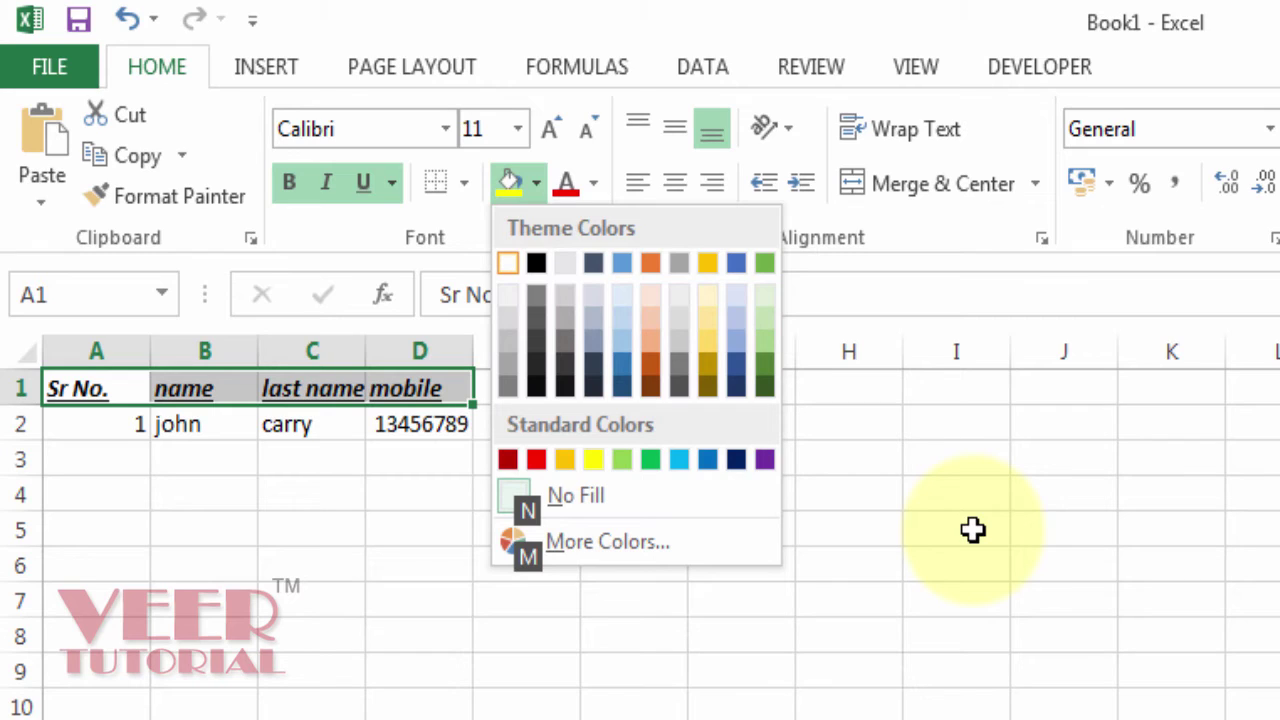
{"action": "key", "text": "Down"}
{"action": "key", "text": "Down"}
{"action": "key", "text": "Down"}
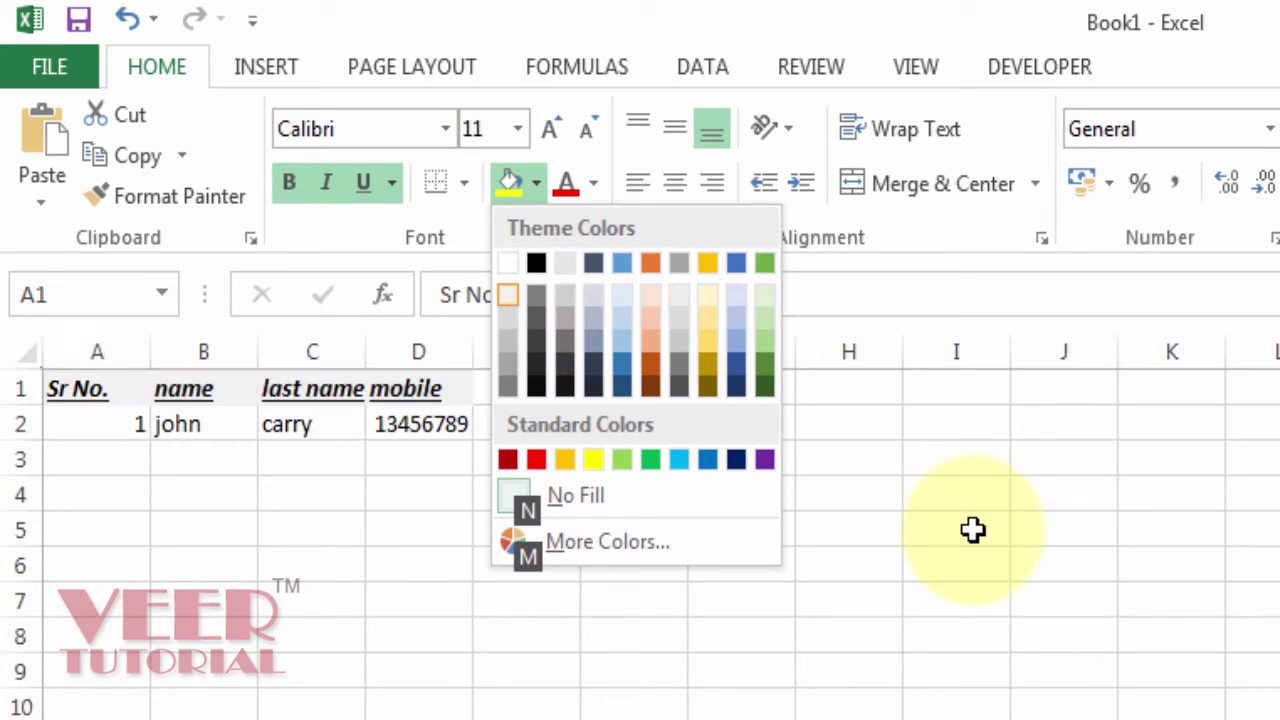
{"action": "key", "text": "Right"}
{"action": "key", "text": "Right"}
{"action": "key", "text": "Right"}
{"action": "key", "text": "Right"}
{"action": "key", "text": "Right"}
{"action": "key", "text": "Right"}
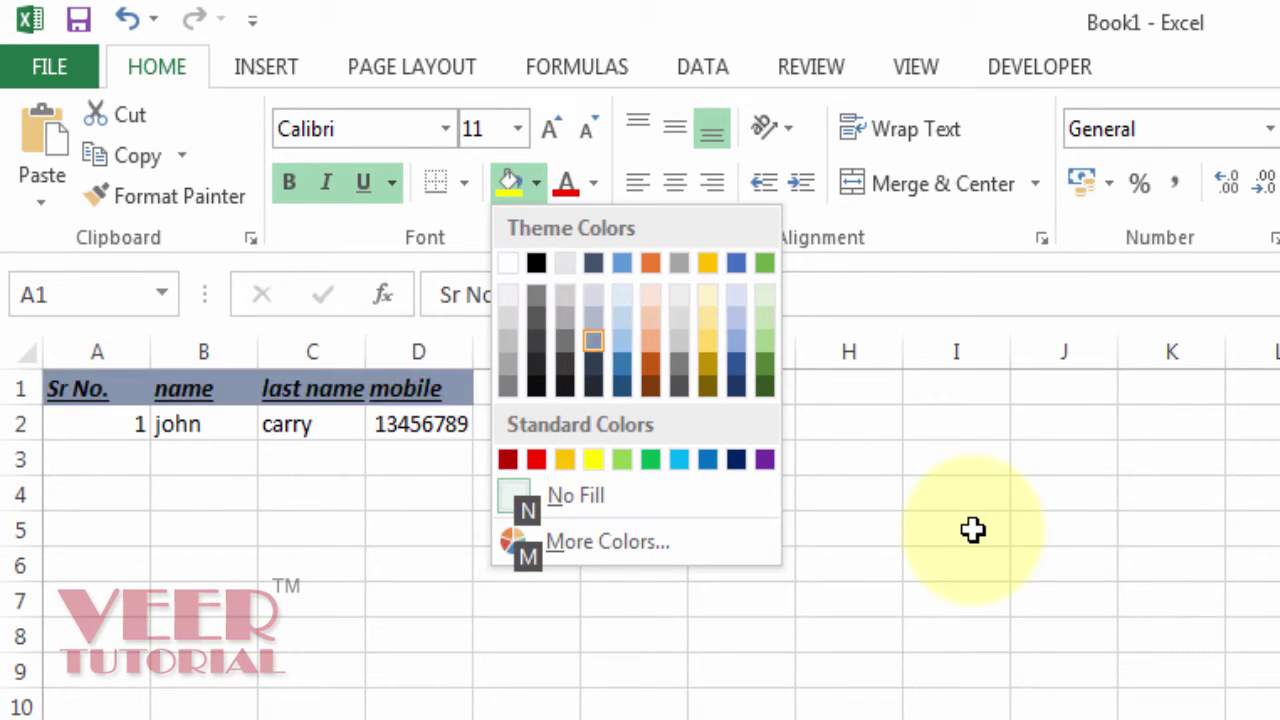
{"action": "key", "text": "Up"}
{"action": "key", "text": "Up"}
{"action": "key", "text": "Up"}
{"action": "key", "text": "Down"}
{"action": "key", "text": "Down"}
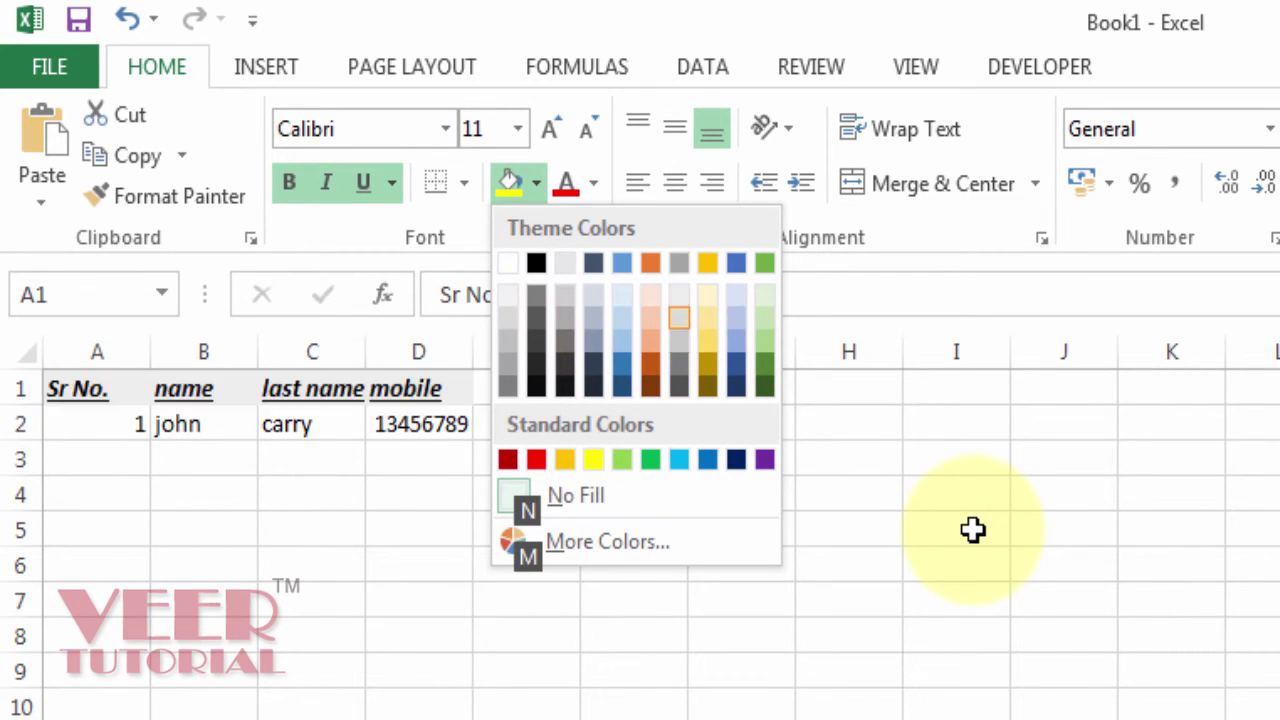
{"action": "key", "text": "Right"}
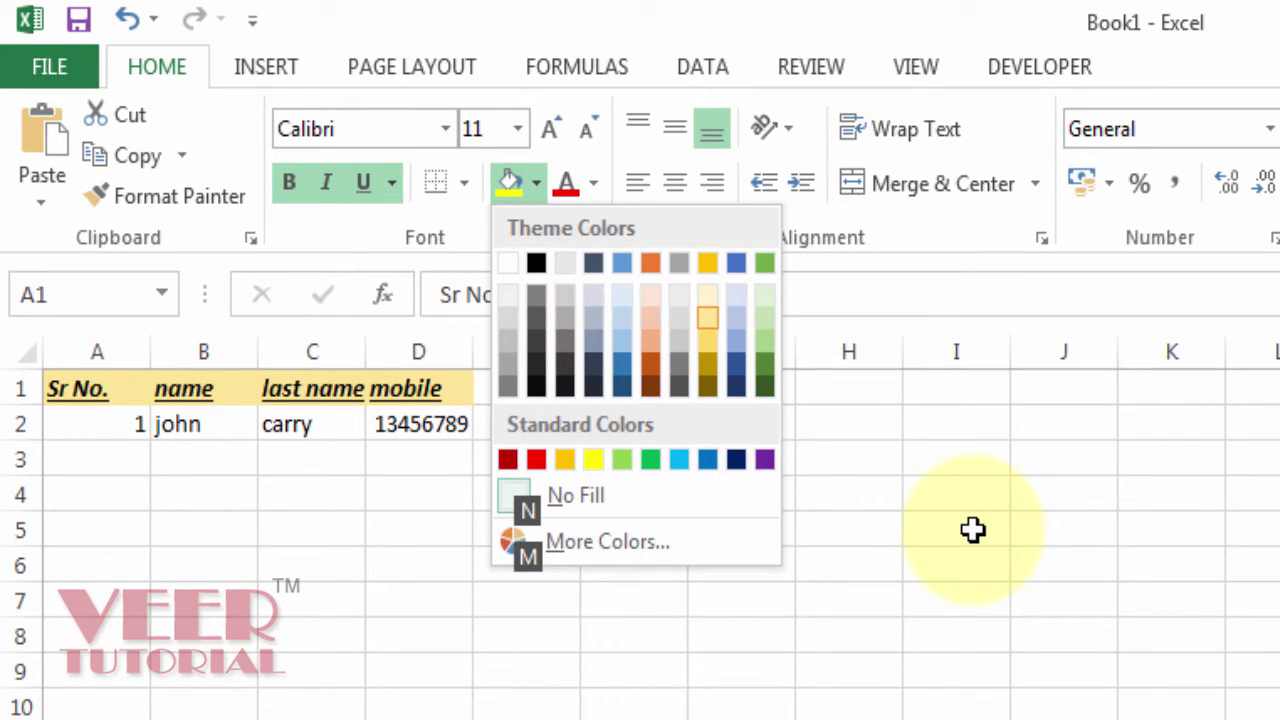
{"action": "key", "text": "Return"}
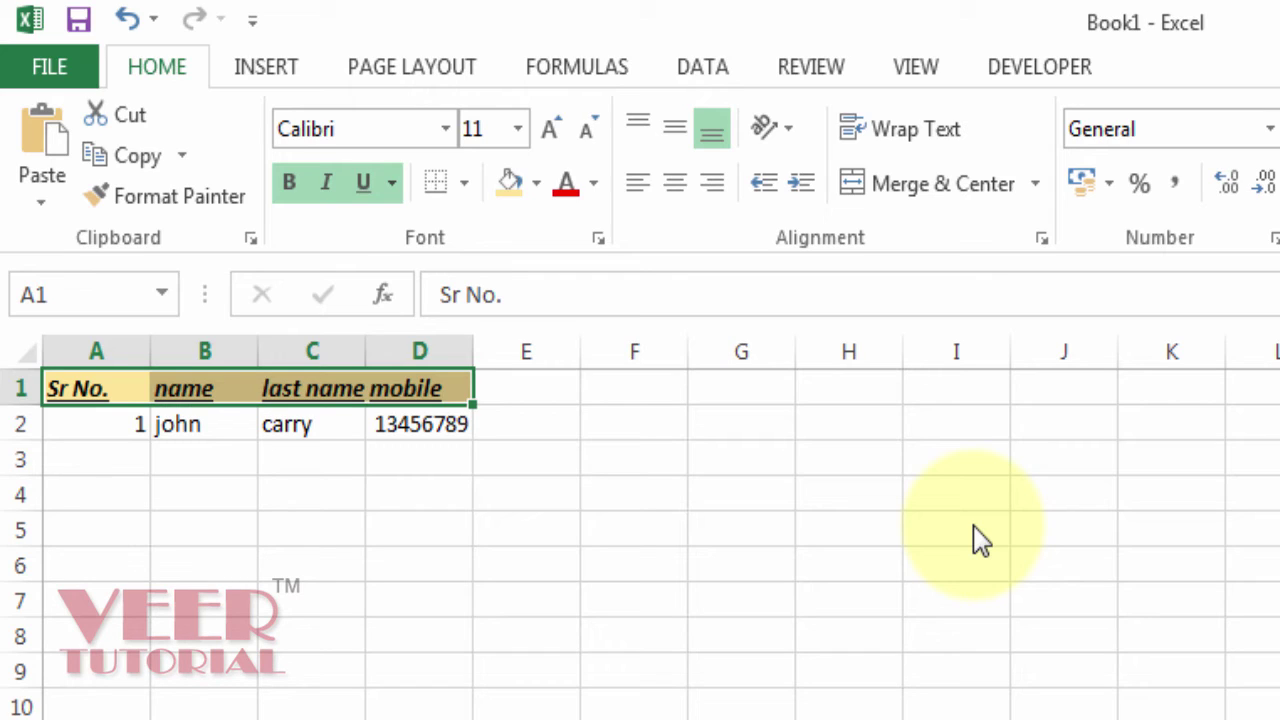
Move the table from A1:D2 so it starts at cell F6
{"action": "key", "text": "shift+Down"}
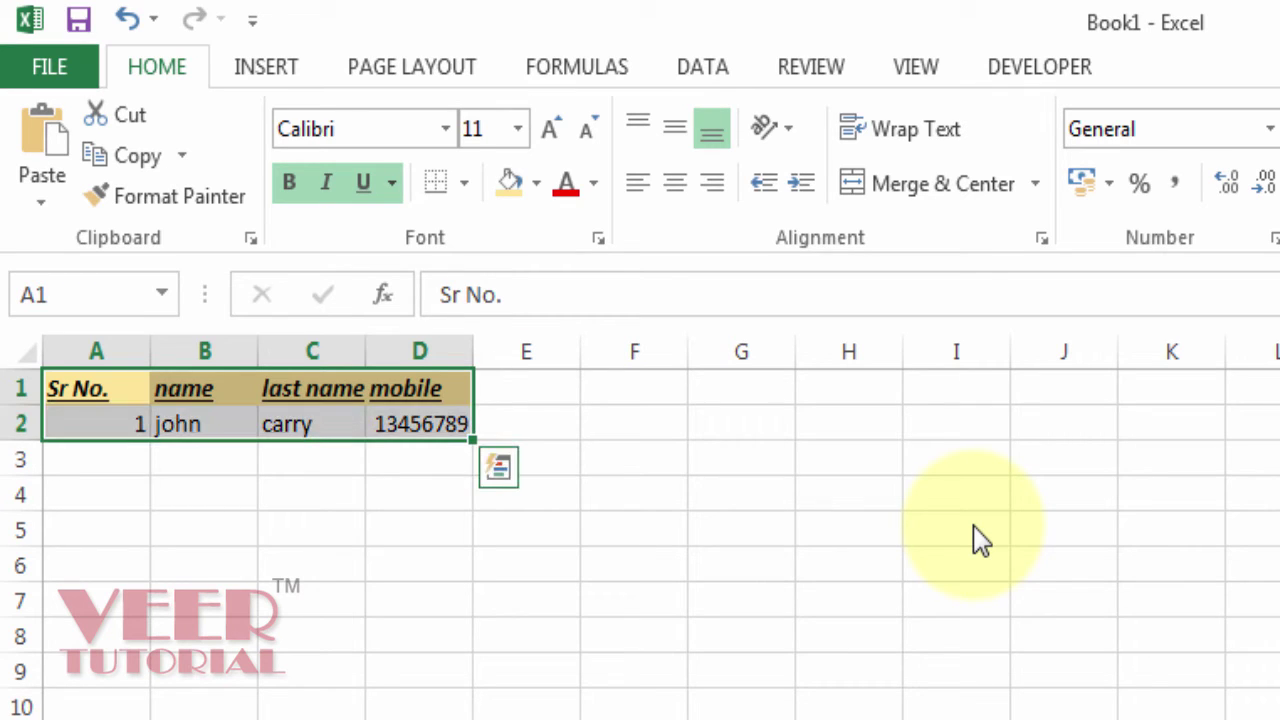
{"action": "key", "text": "ctrl+c"}
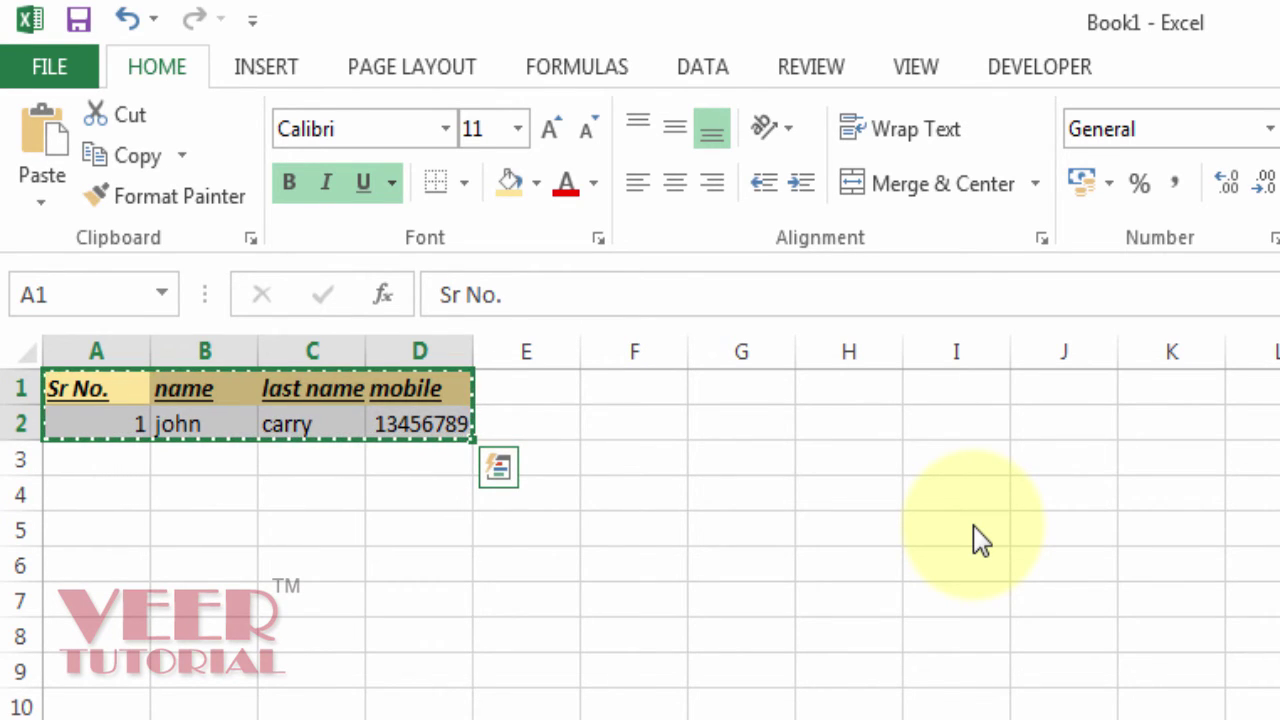
{"action": "key", "text": "Down"}
{"action": "key", "text": "Down"}
{"action": "key", "text": "Down"}
{"action": "key", "text": "Down"}
{"action": "key", "text": "Down"}
{"action": "key", "text": "Right"}
{"action": "key", "text": "Right"}
{"action": "key", "text": "Right"}
{"action": "key", "text": "Right"}
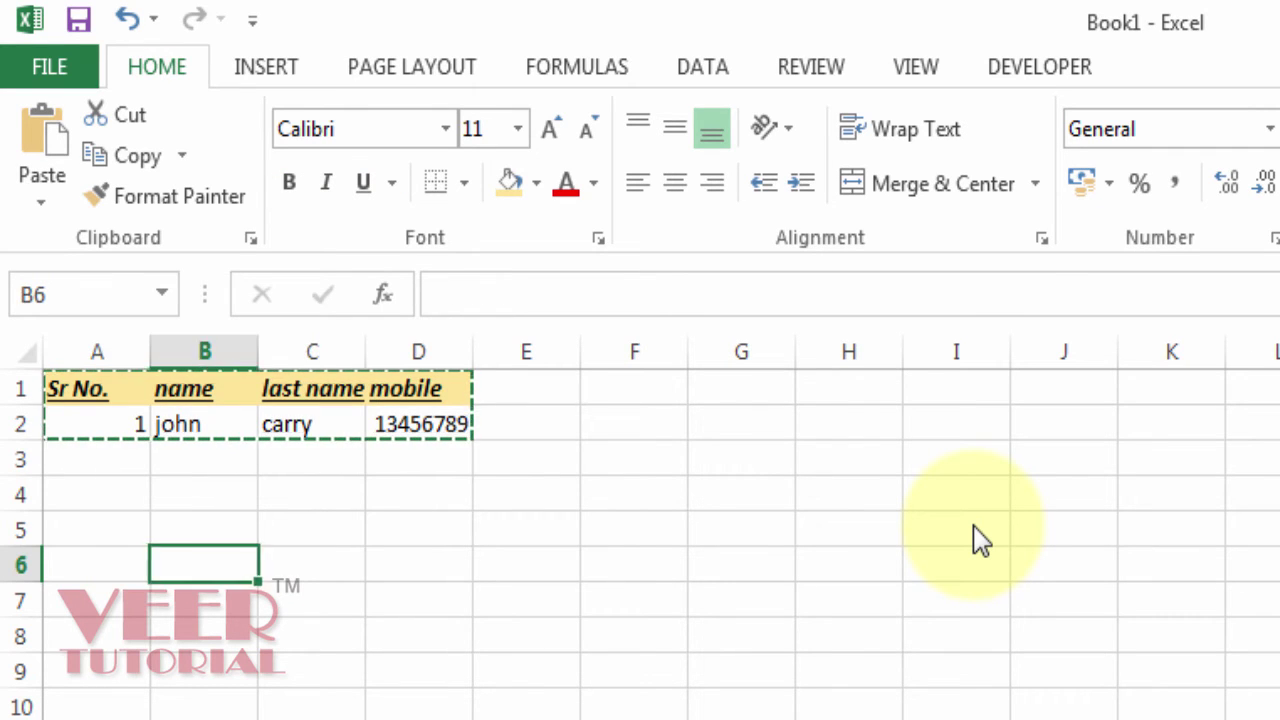
{"action": "key", "text": "Right"}
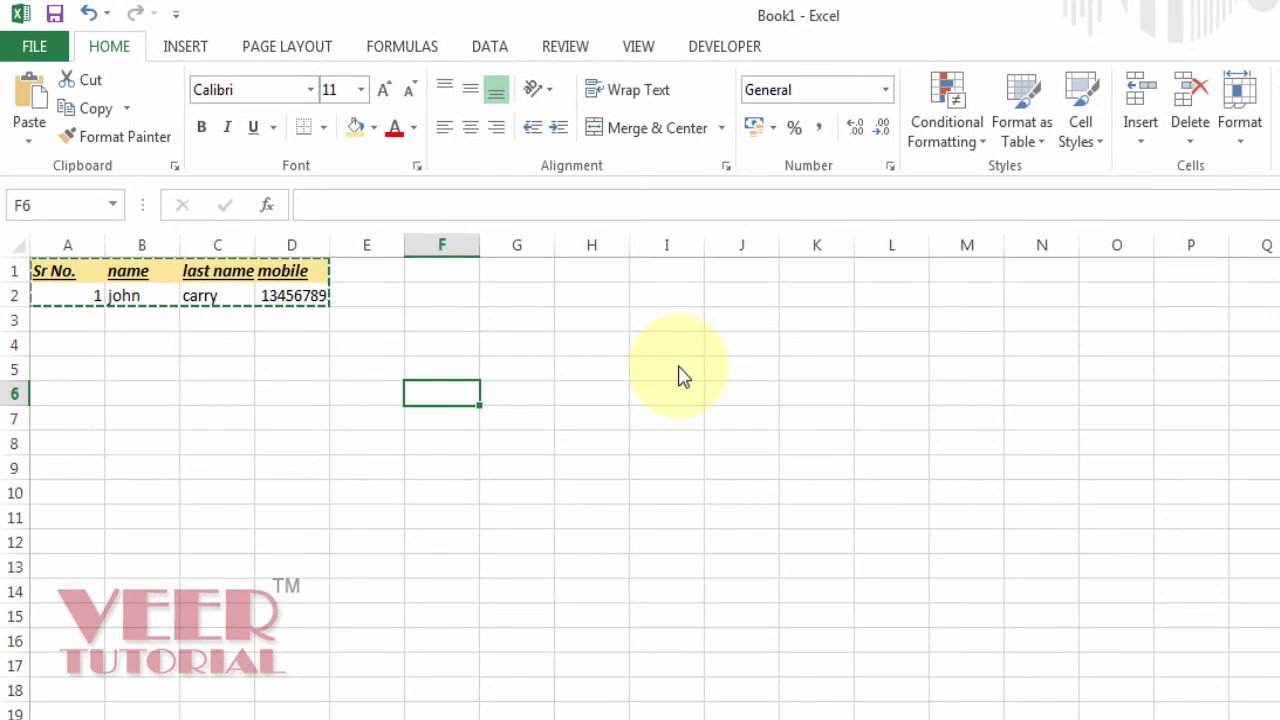
{"action": "key", "text": "ctrl+v"}
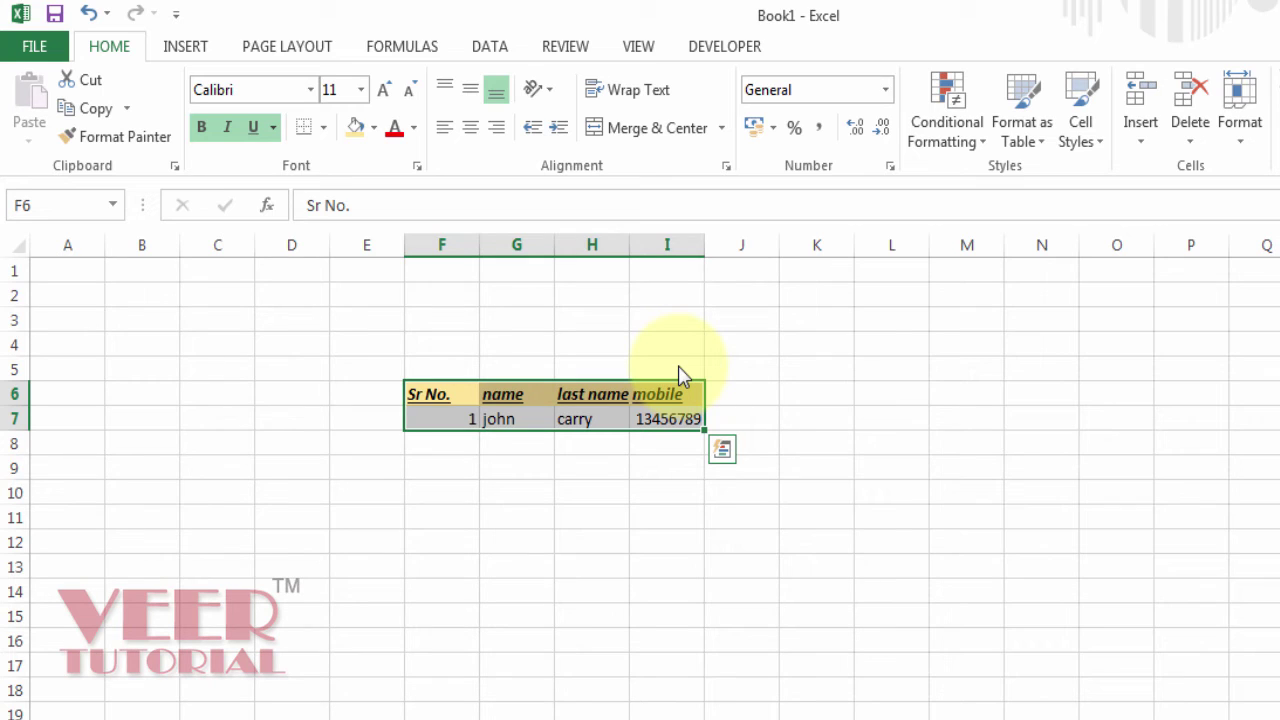
{"action": "key", "text": "Down"}
{"action": "key", "text": "Down"}
{"action": "key", "text": "Down"}
{"action": "key", "text": "Down"}
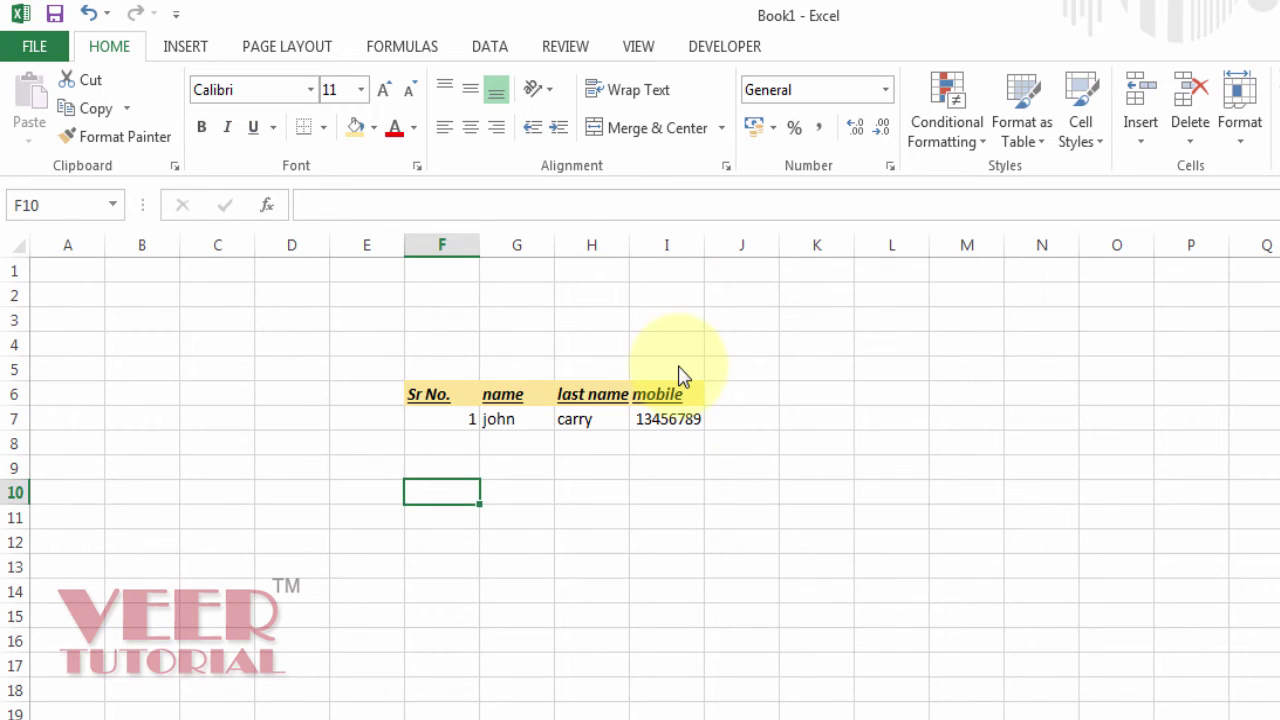
{"action": "key", "text": "Down"}
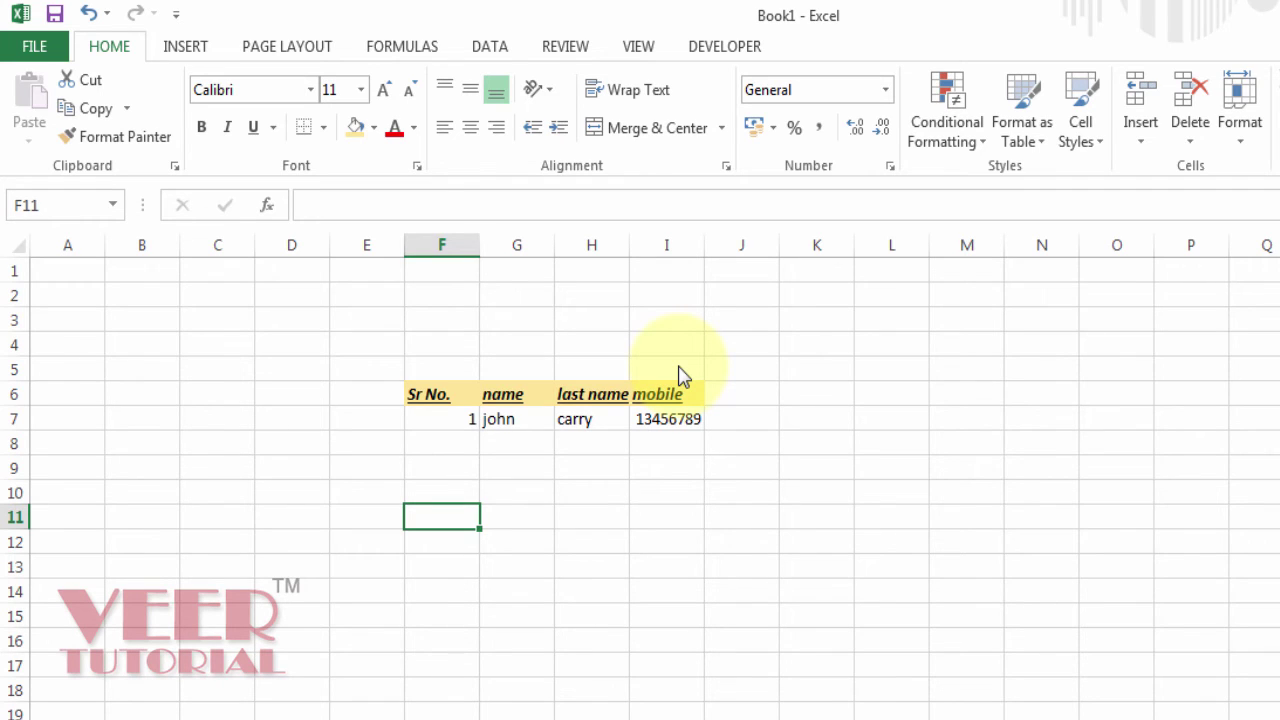
{"action": "key", "text": "Up"}
{"action": "key", "text": "Up"}
{"action": "key", "text": "Up"}
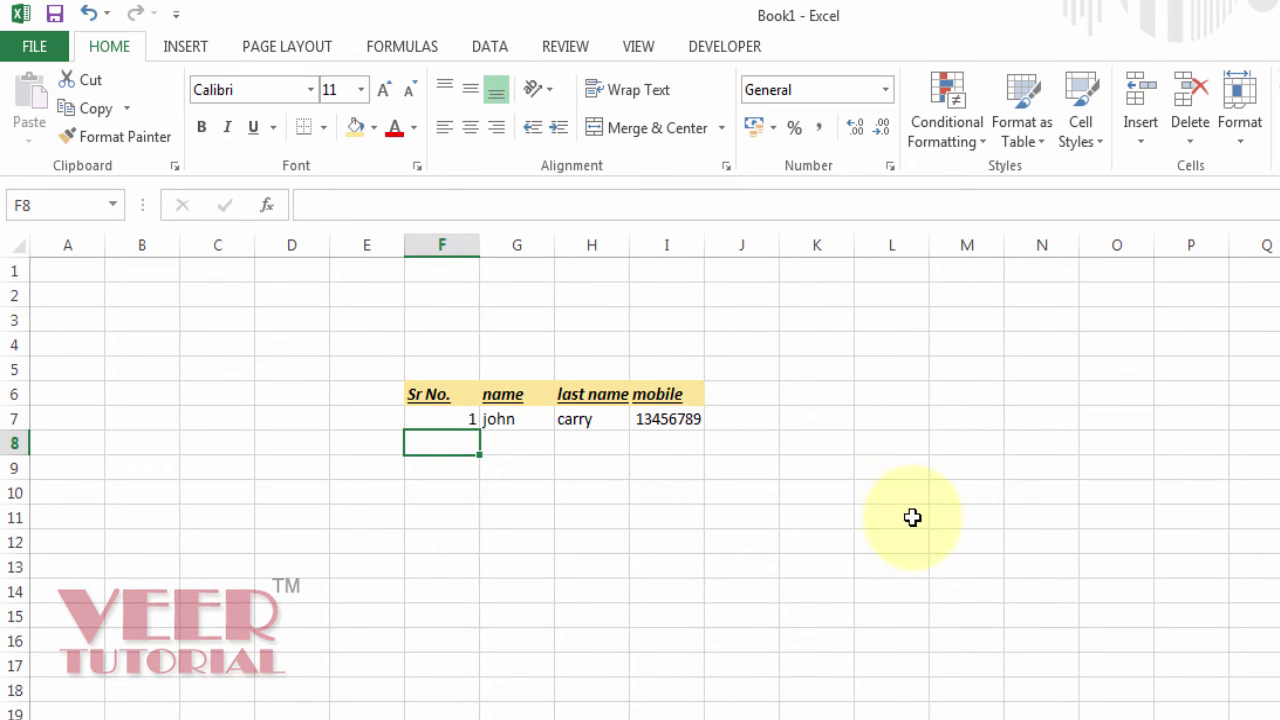
Enter the date 1-1-16 into all of K2:K16 at once with Ctrl+Enter
{"action": "left_click_drag", "start_coordinate": [814, 292], "coordinate": [816, 644]}
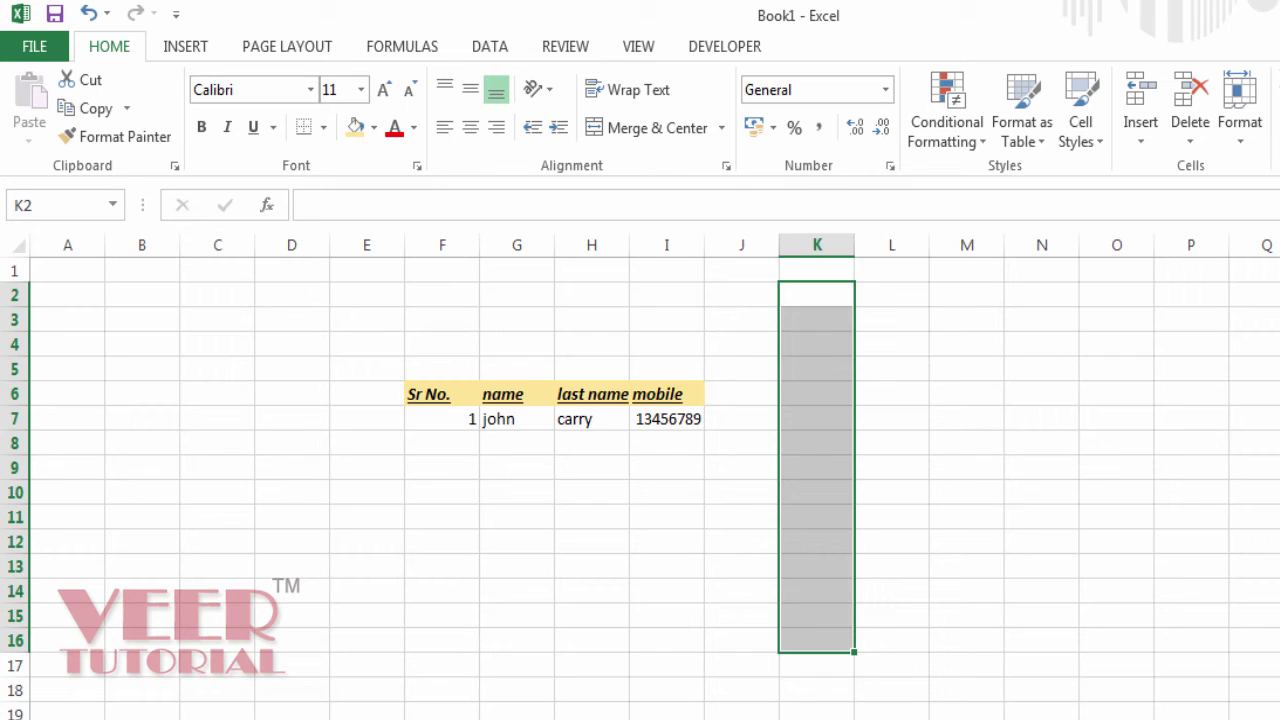
{"action": "type", "text": "1"}
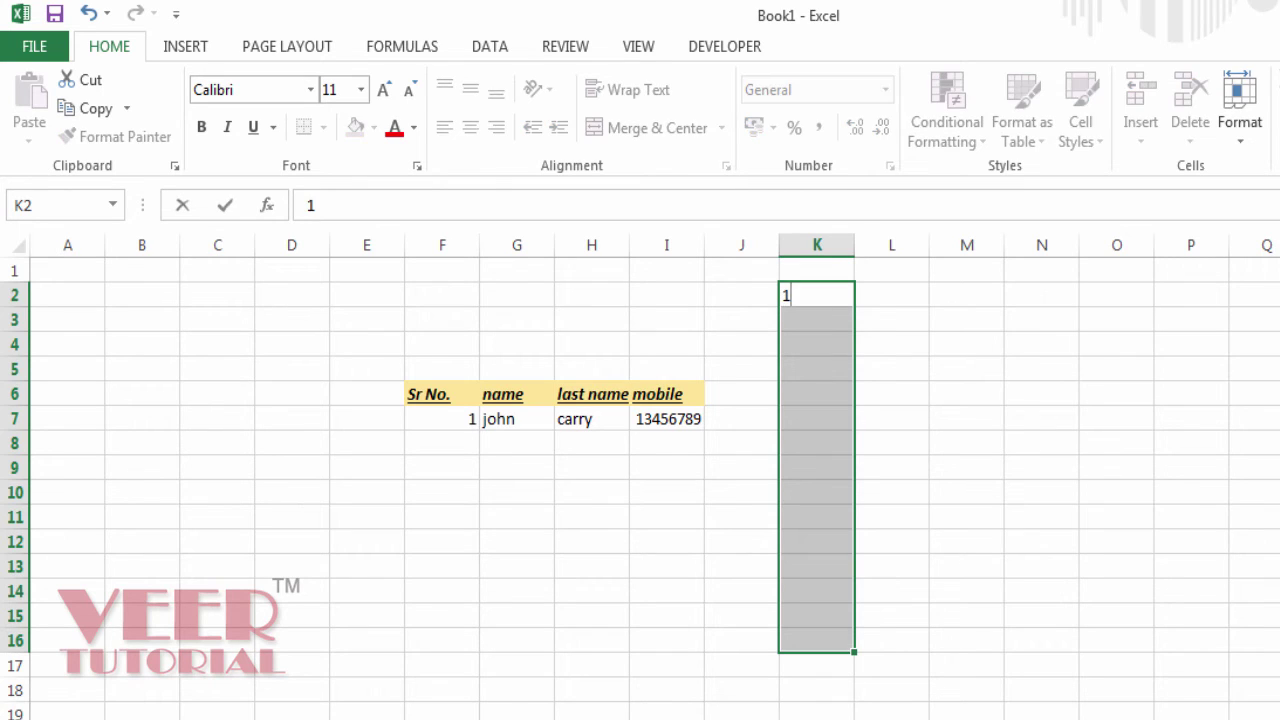
{"action": "type", "text": "-1-16"}
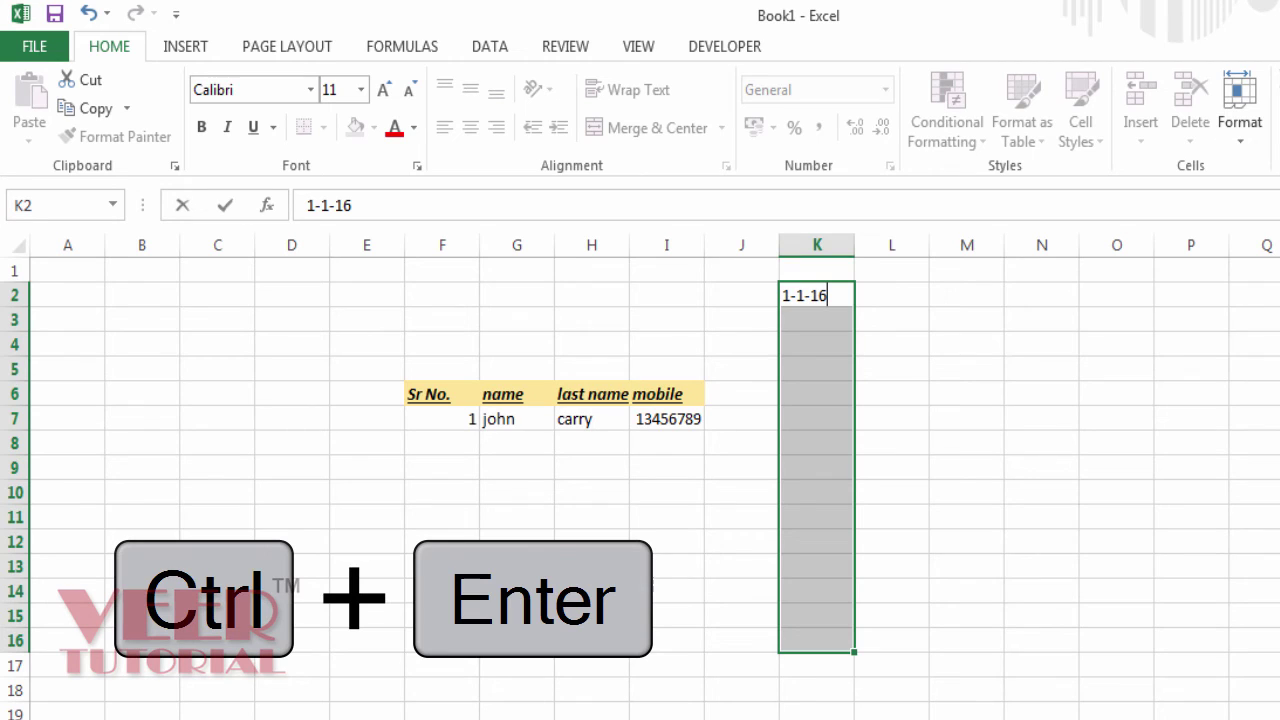
{"action": "key", "text": "ctrl+Return"}
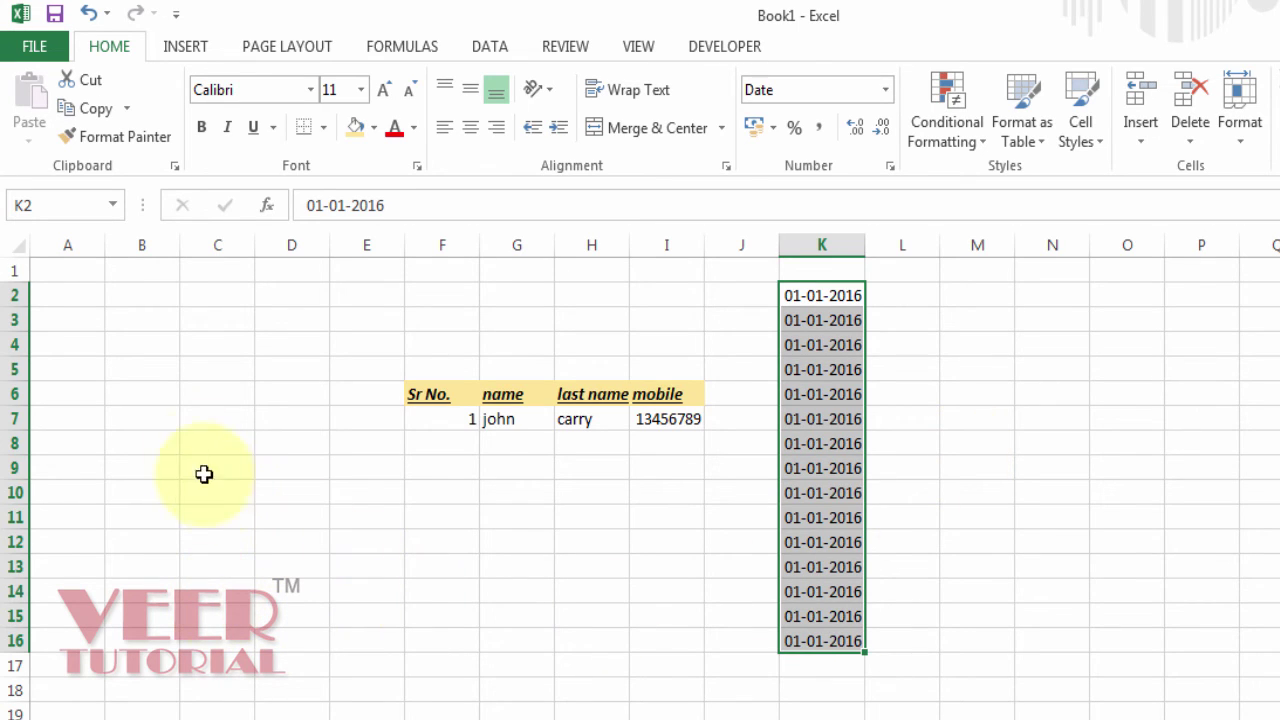
{"action": "left_click", "coordinate": [130, 322]}
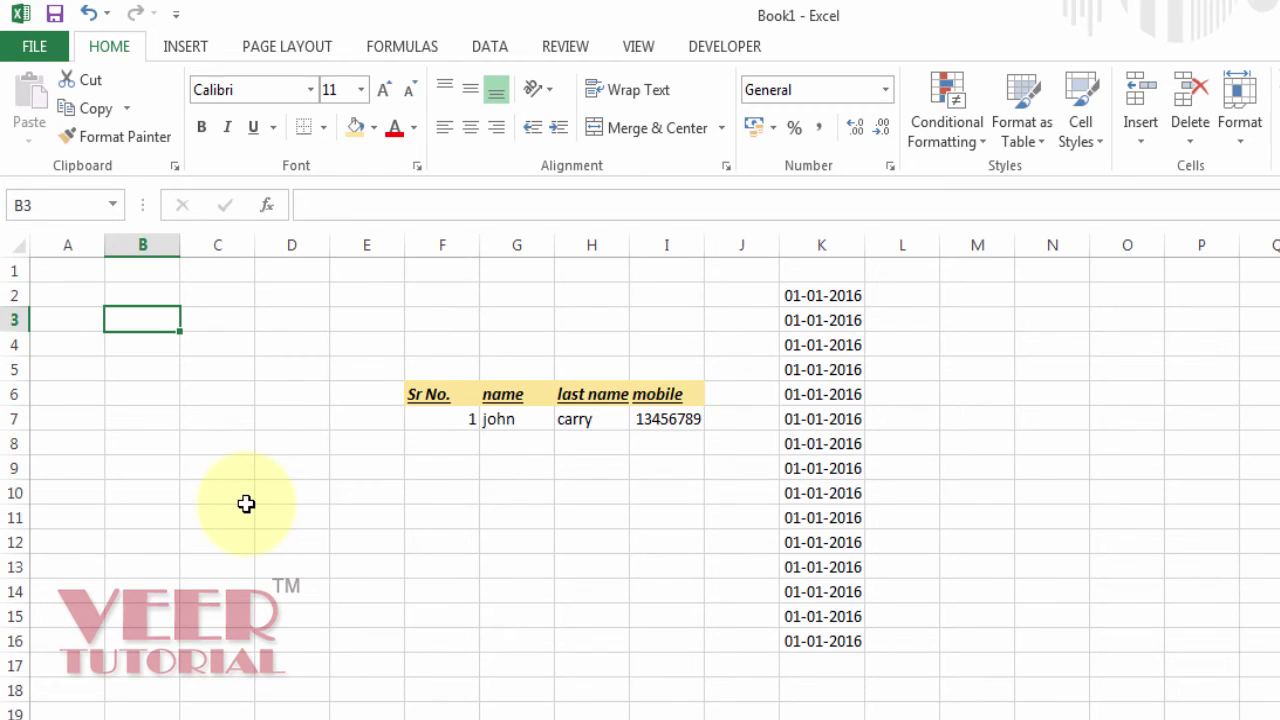
Add F13, B10, C7, D4, D10, D13, D16:D17, F18, B16, H18, H11, G9, F9 and E7 to the selection
{"action": "left_click", "coordinate": [446, 568], "text": "ctrl"}
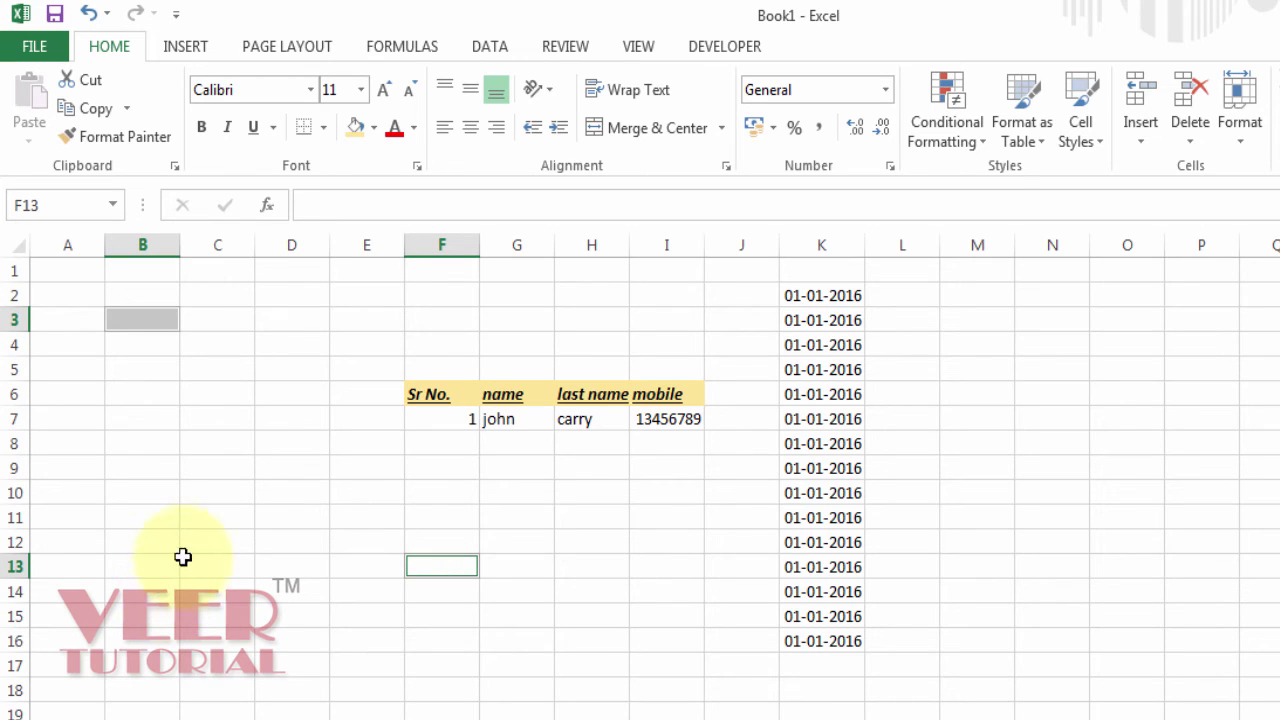
{"action": "left_click", "coordinate": [154, 495], "text": "ctrl"}
{"action": "left_click", "coordinate": [242, 412], "text": "ctrl"}
{"action": "left_click", "coordinate": [305, 350], "text": "ctrl"}
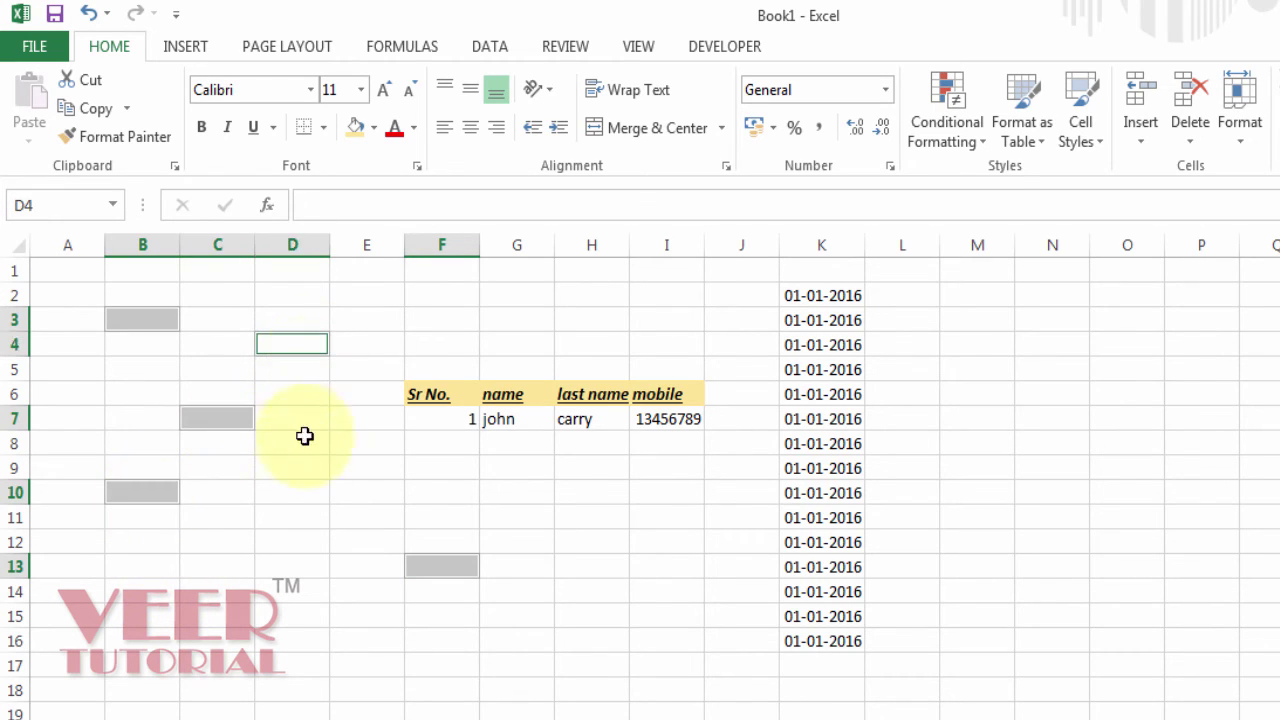
{"action": "left_click", "coordinate": [298, 494], "text": "ctrl"}
{"action": "left_click", "coordinate": [293, 567], "text": "ctrl"}
{"action": "left_click_drag", "start_coordinate": [289, 645], "coordinate": [290, 667]}
{"action": "left_click", "coordinate": [402, 687], "text": "ctrl"}
{"action": "left_click", "coordinate": [145, 640], "text": "ctrl"}
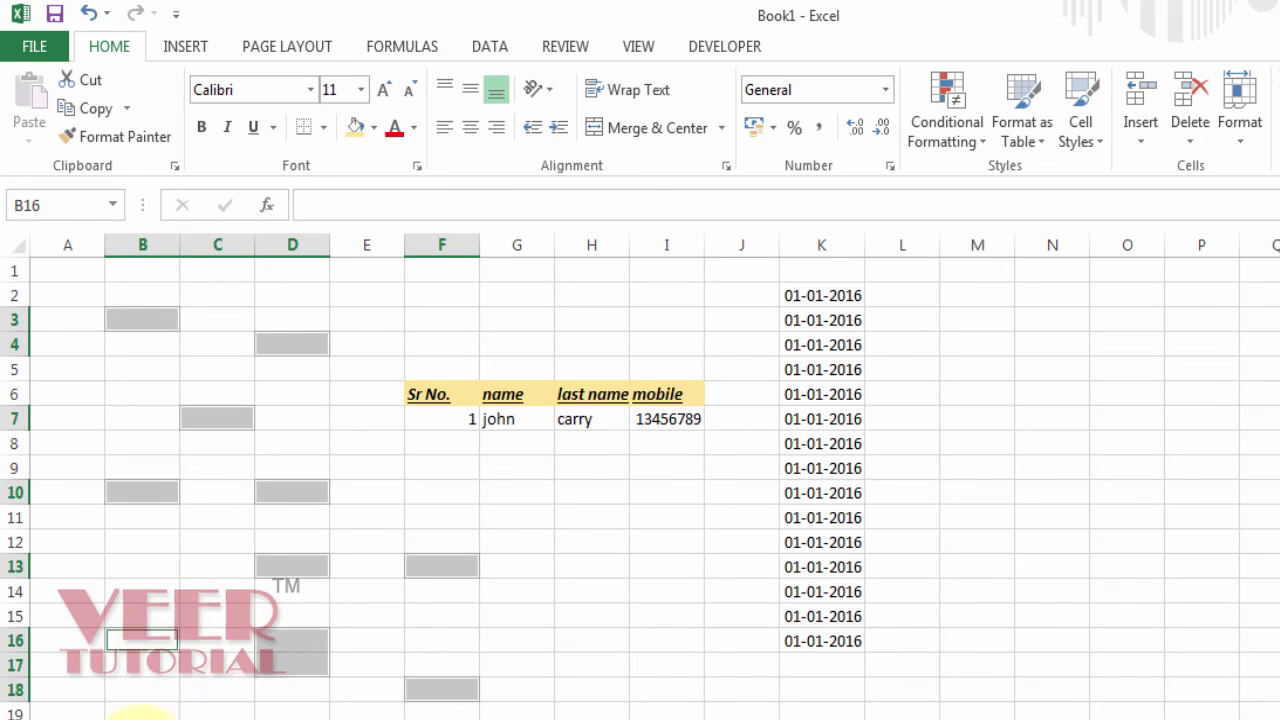
{"action": "left_click", "coordinate": [575, 692], "text": "ctrl"}
{"action": "left_click", "coordinate": [580, 520], "text": "ctrl"}
{"action": "left_click", "coordinate": [503, 478], "text": "ctrl"}
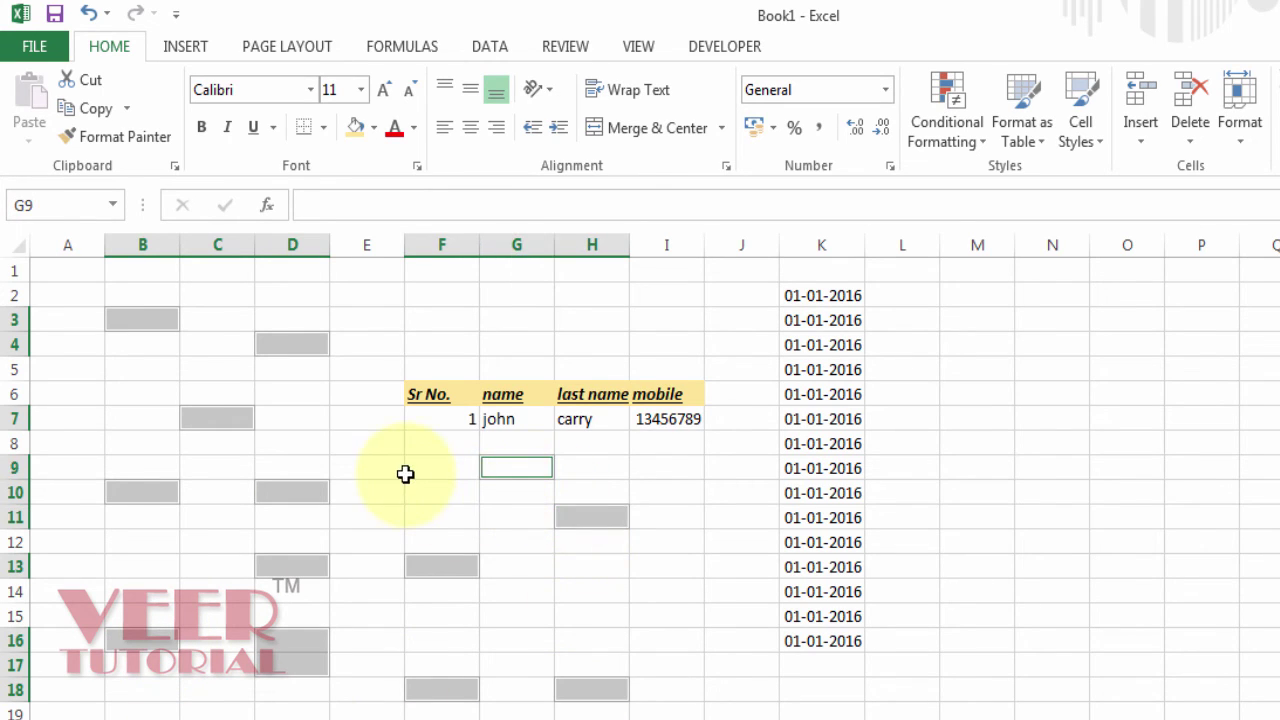
{"action": "left_click", "coordinate": [412, 472], "text": "ctrl"}
{"action": "left_click", "coordinate": [340, 424], "text": "ctrl"}
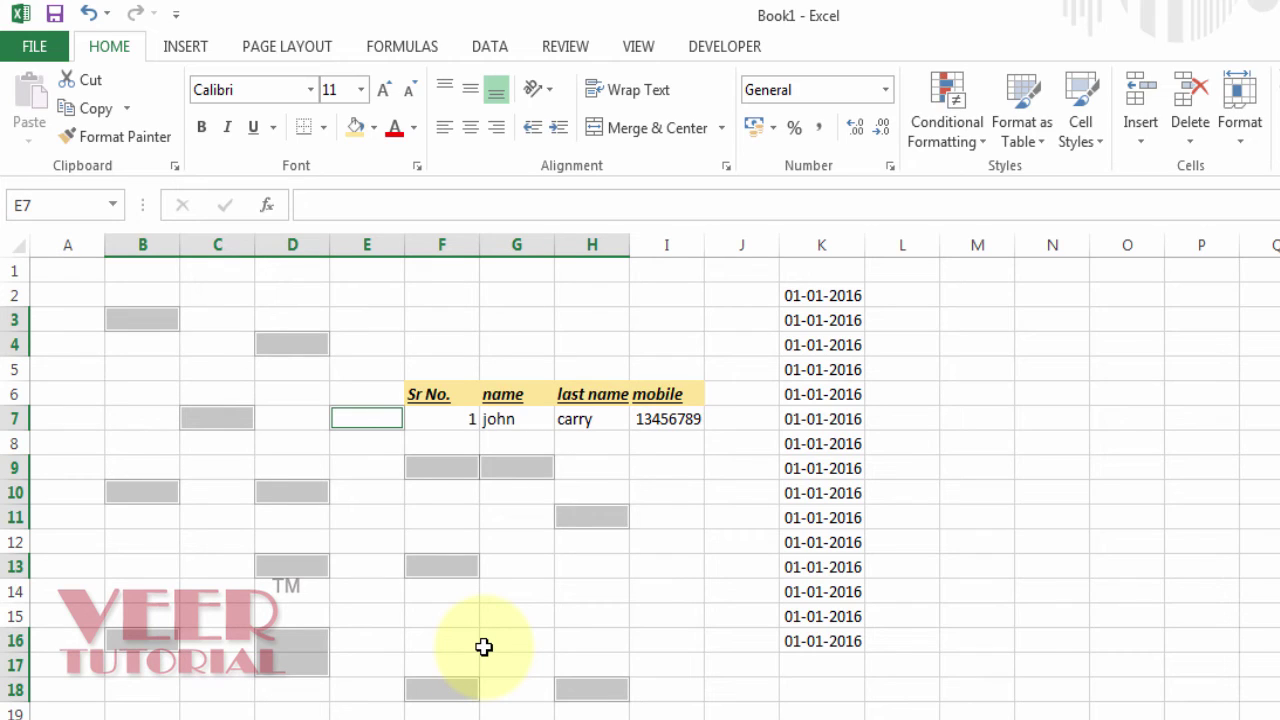
Enter 31-12-206 into every selected empty cell at once with Ctrl+Enter
{"action": "type", "text": "31"}
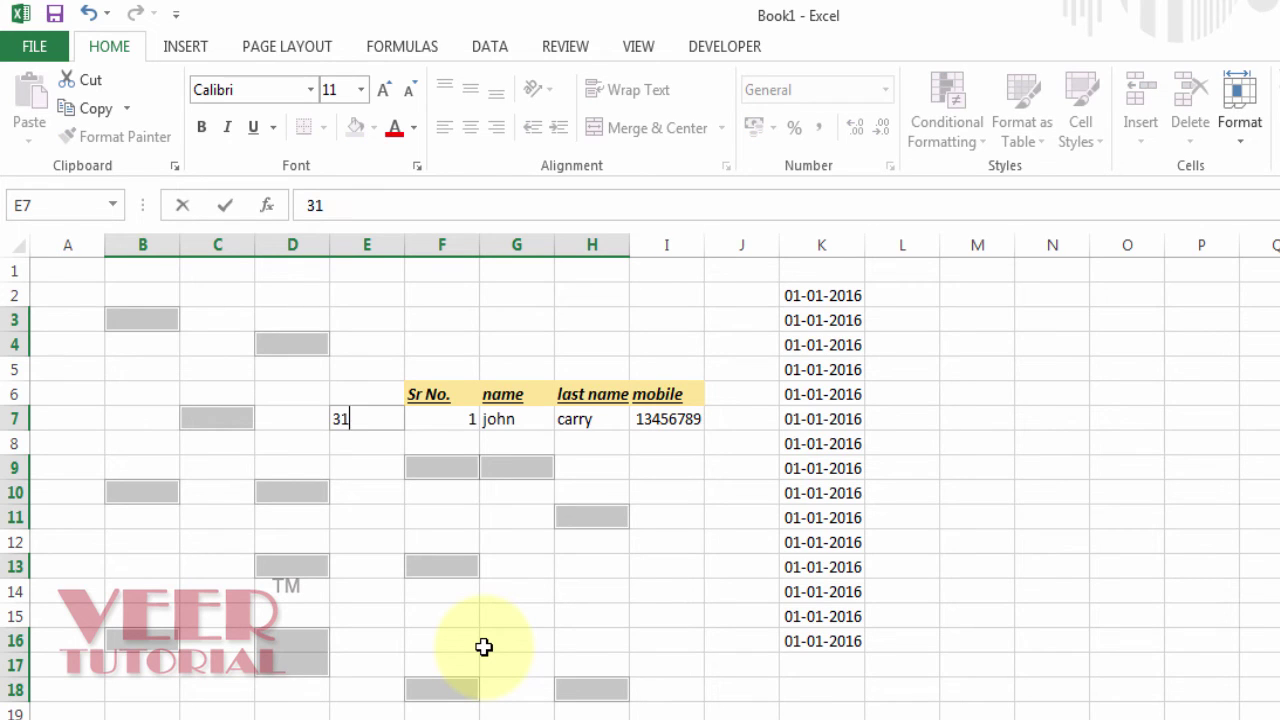
{"action": "type", "text": "-12-206"}
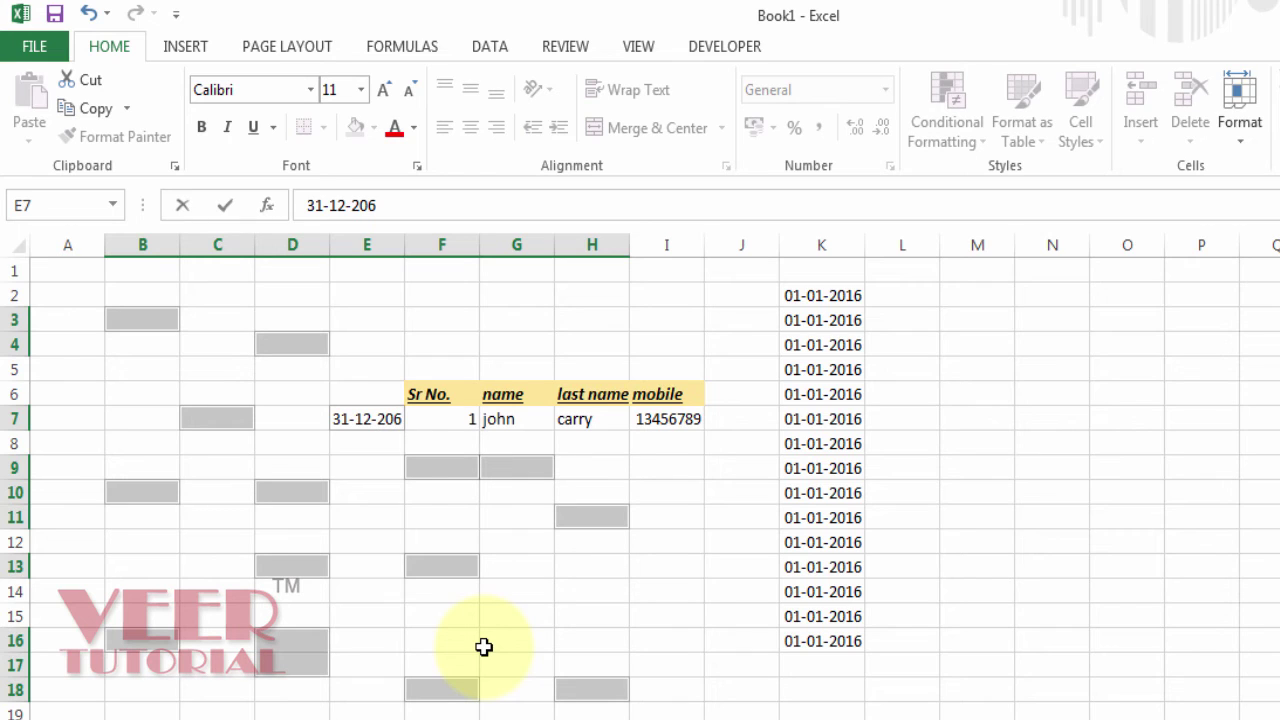
{"action": "key", "text": "ctrl+Return"}
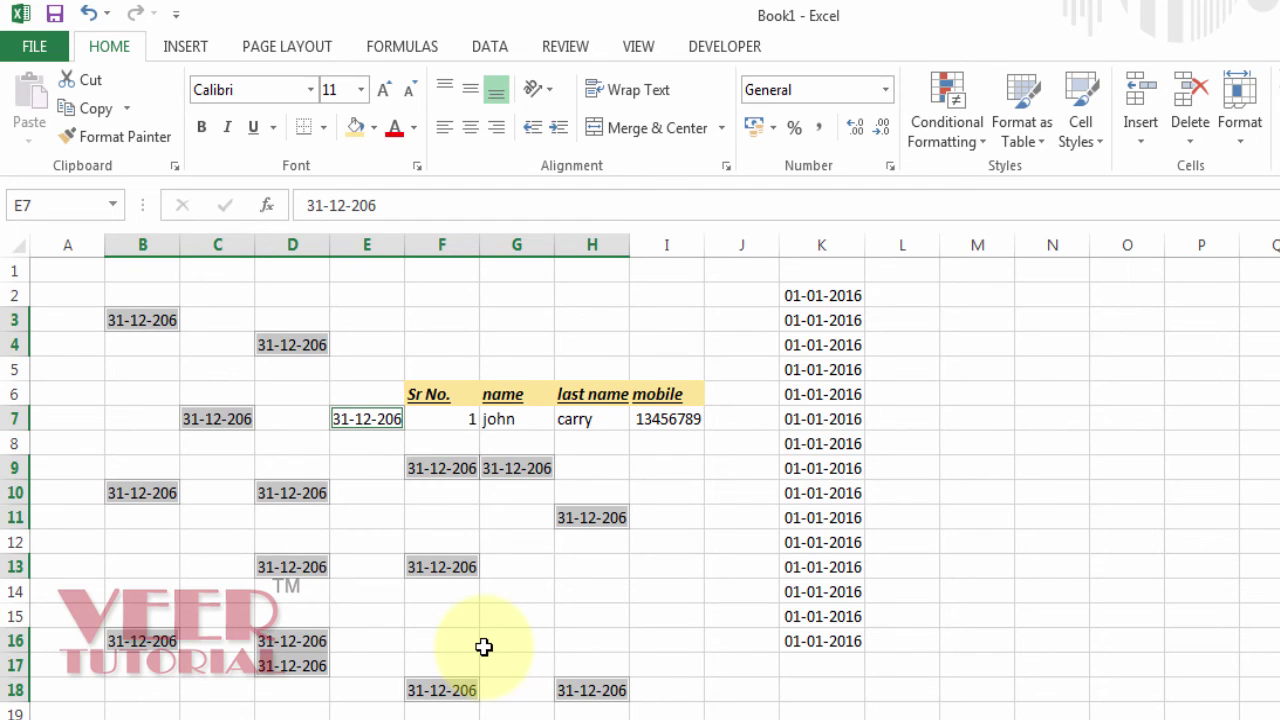
Give all the selected 31-12-206 cells a green background fill
{"action": "key", "text": "alt"}
{"action": "key", "text": "h"}
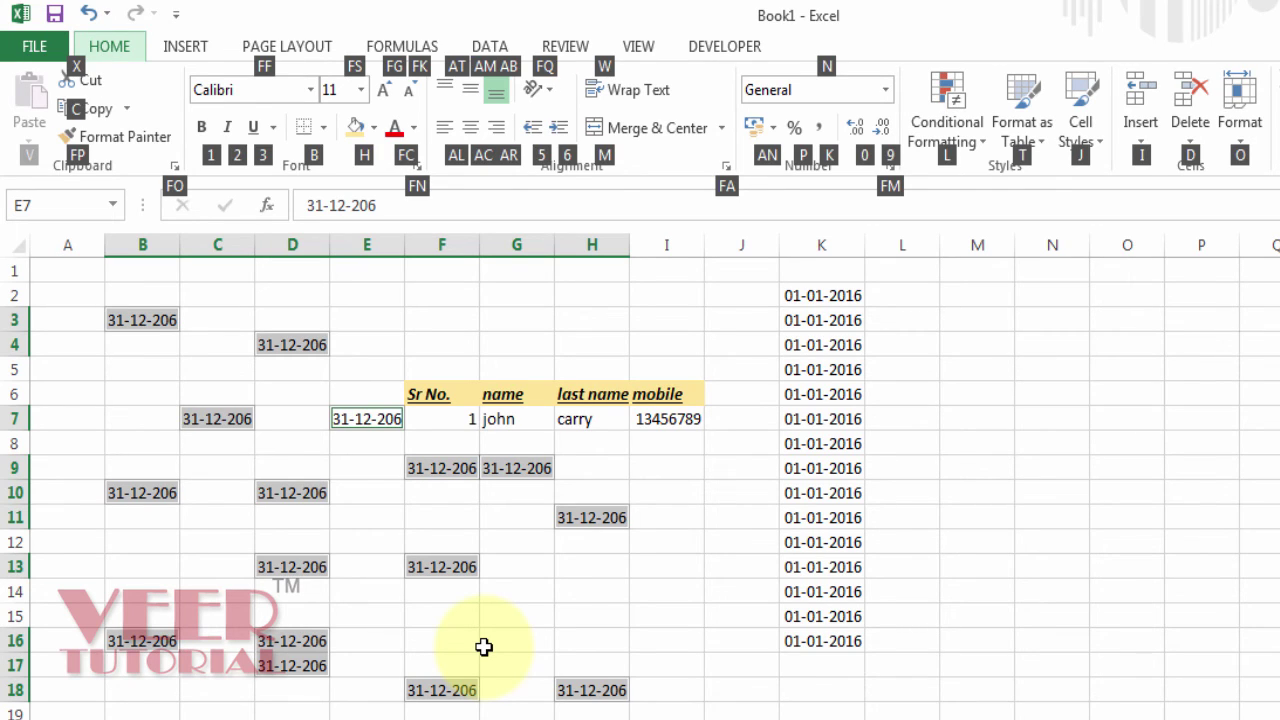
{"action": "key", "text": "h"}
{"action": "key", "text": "Down"}
{"action": "key", "text": "Down"}
{"action": "key", "text": "Down"}
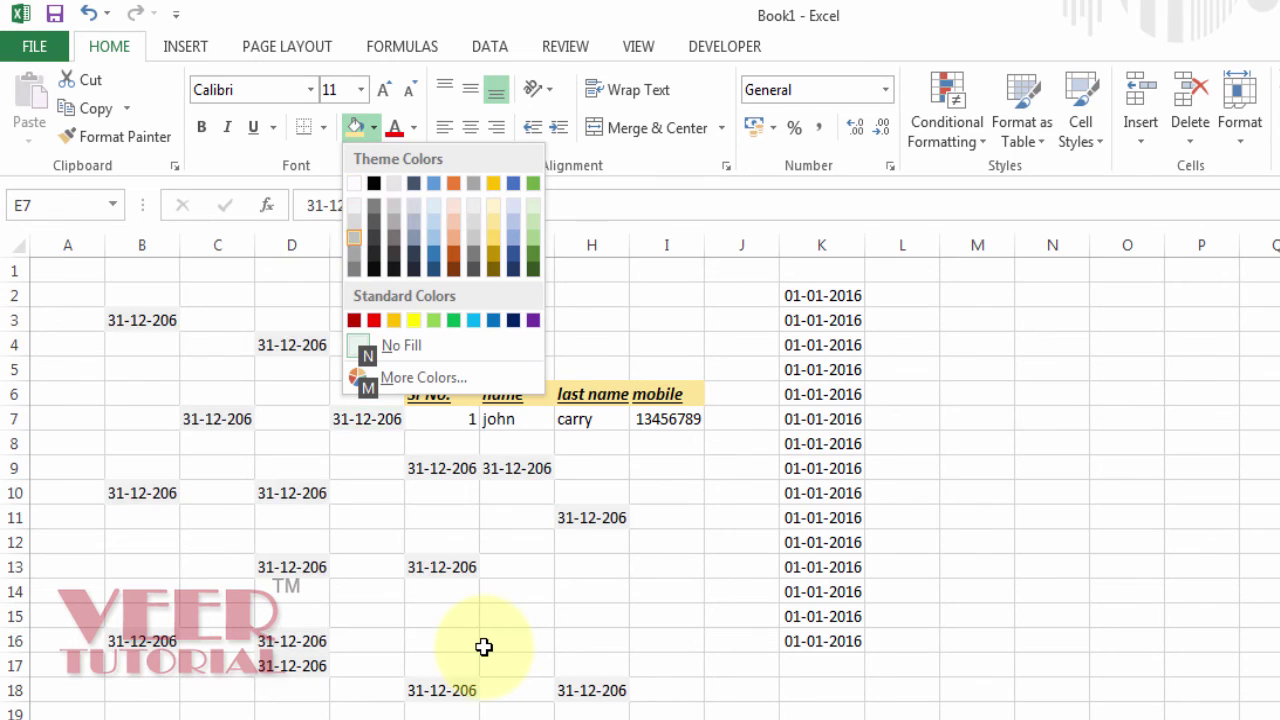
{"action": "key", "text": "Right"}
{"action": "key", "text": "Right"}
{"action": "key", "text": "Right"}
{"action": "key", "text": "Right"}
{"action": "key", "text": "Right"}
{"action": "key", "text": "Right"}
{"action": "key", "text": "Right"}
{"action": "key", "text": "Right"}
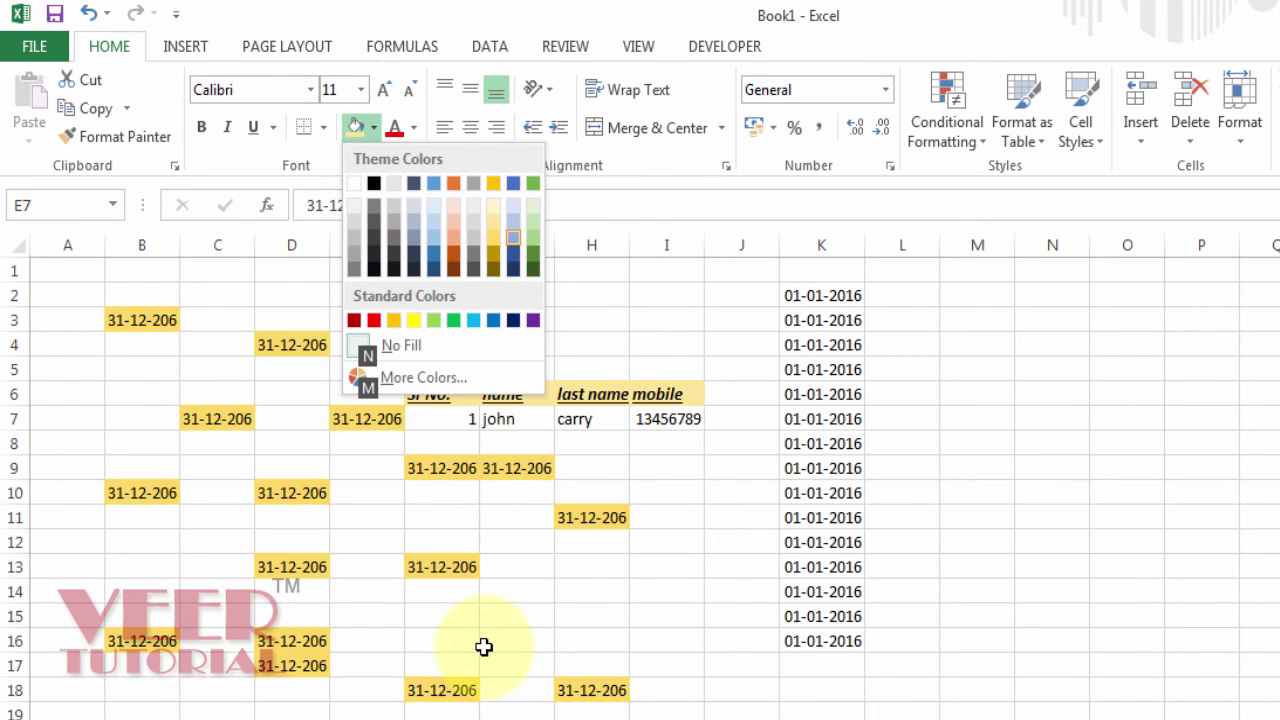
{"action": "key", "text": "Right"}
{"action": "key", "text": "Up"}
{"action": "key", "text": "Return"}
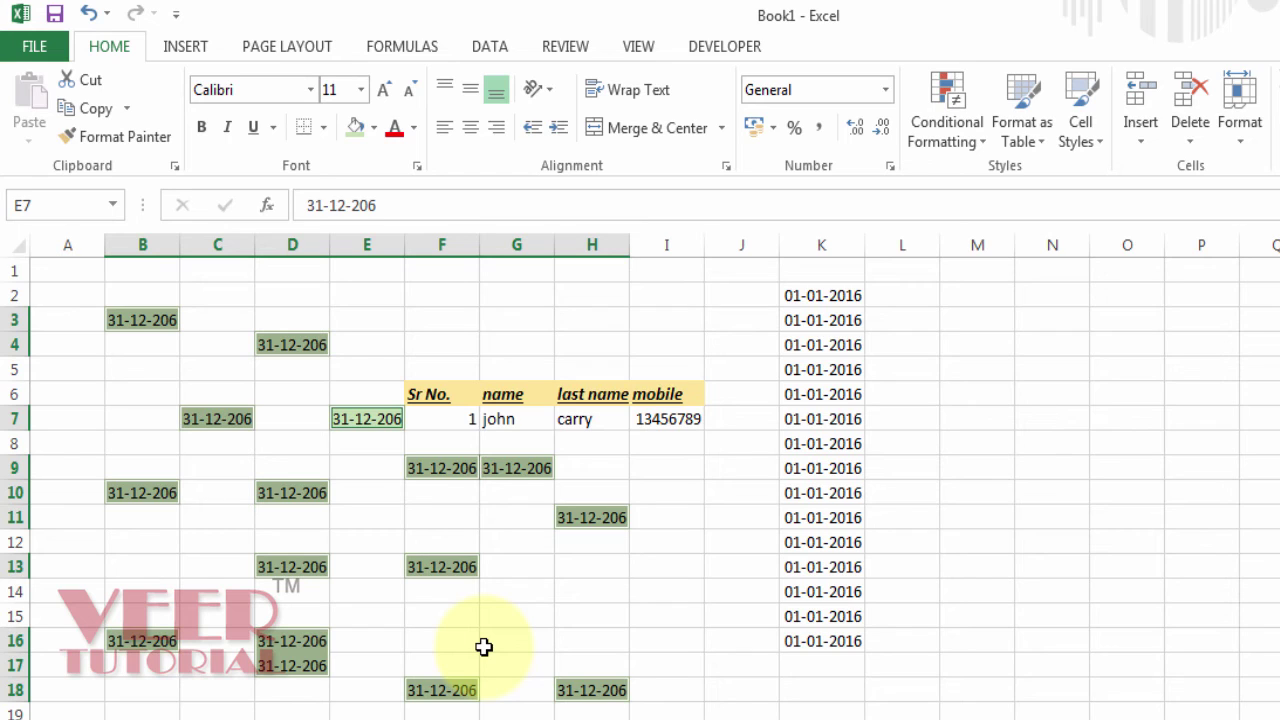
{"action": "key", "text": "ctrl+Home"}
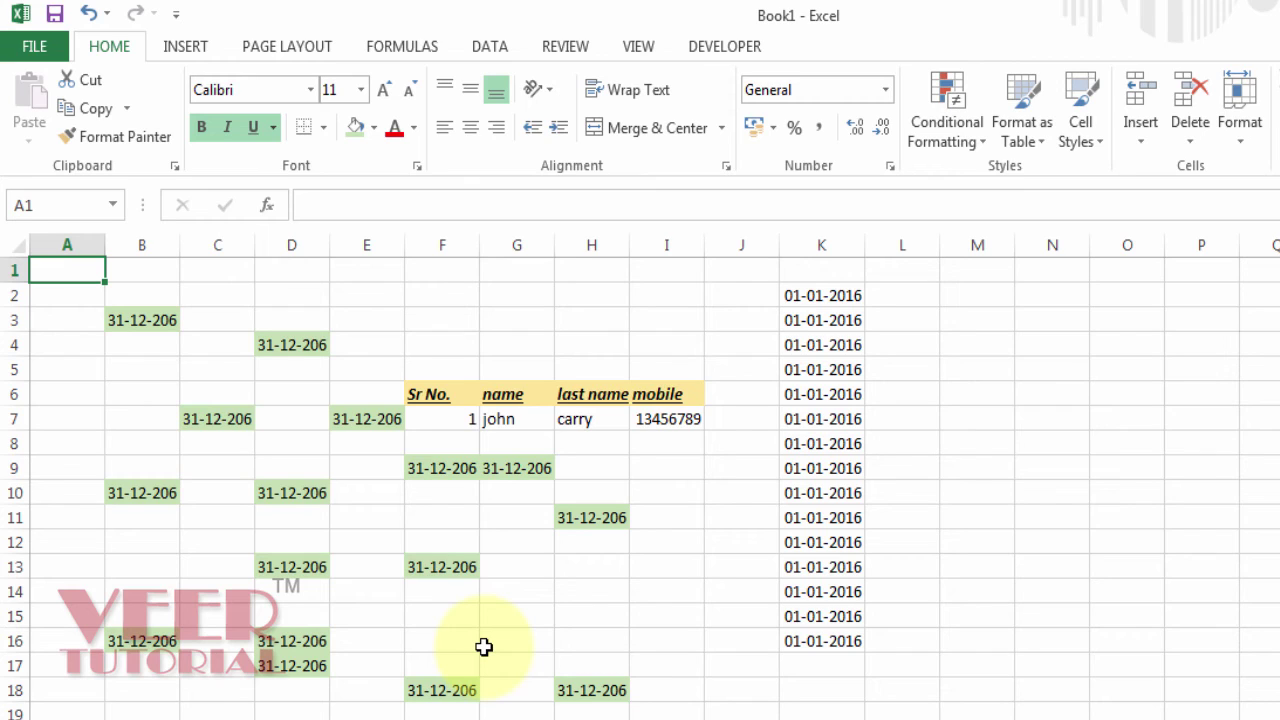
{"action": "key", "text": "Right"}
{"action": "key", "text": "Down"}
{"action": "key", "text": "Down"}
{"action": "key", "text": "Down"}
{"action": "key", "text": "Down"}
{"action": "key", "text": "Down"}
{"action": "key", "text": "Right"}
{"action": "key", "text": "Left"}
{"action": "key", "text": "Left"}
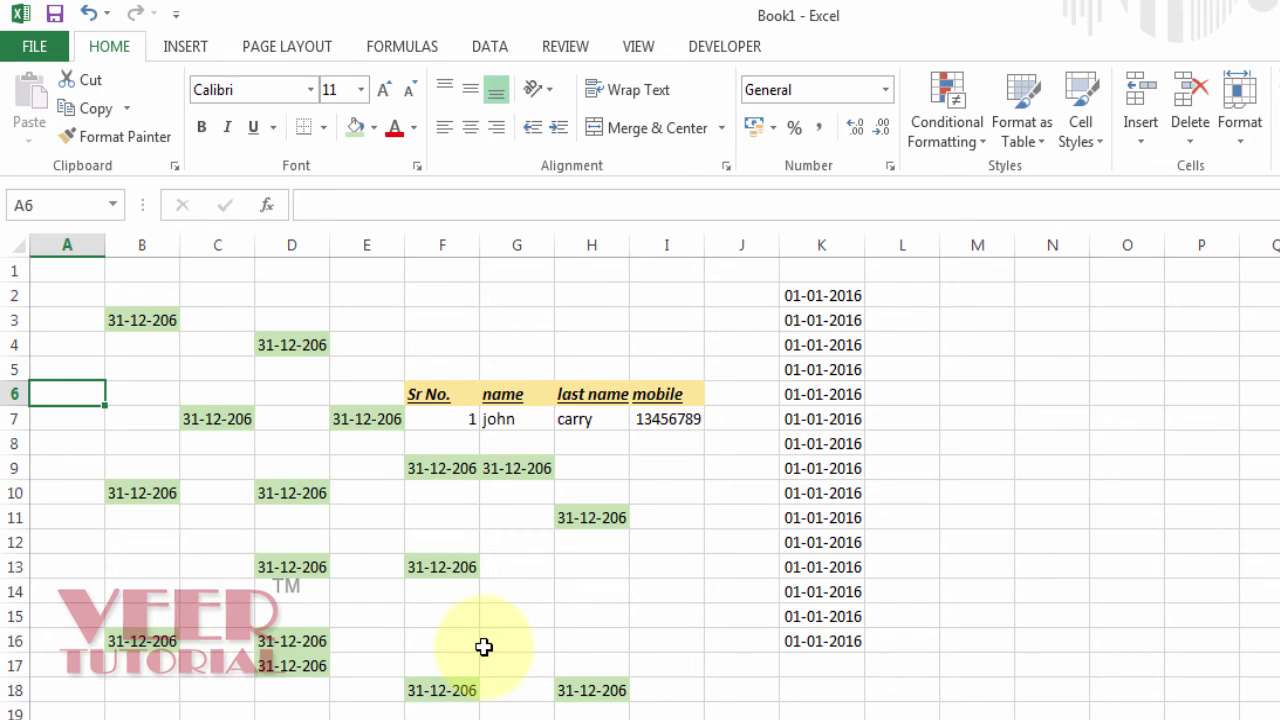
{"action": "key", "text": "ctrl+Right"}
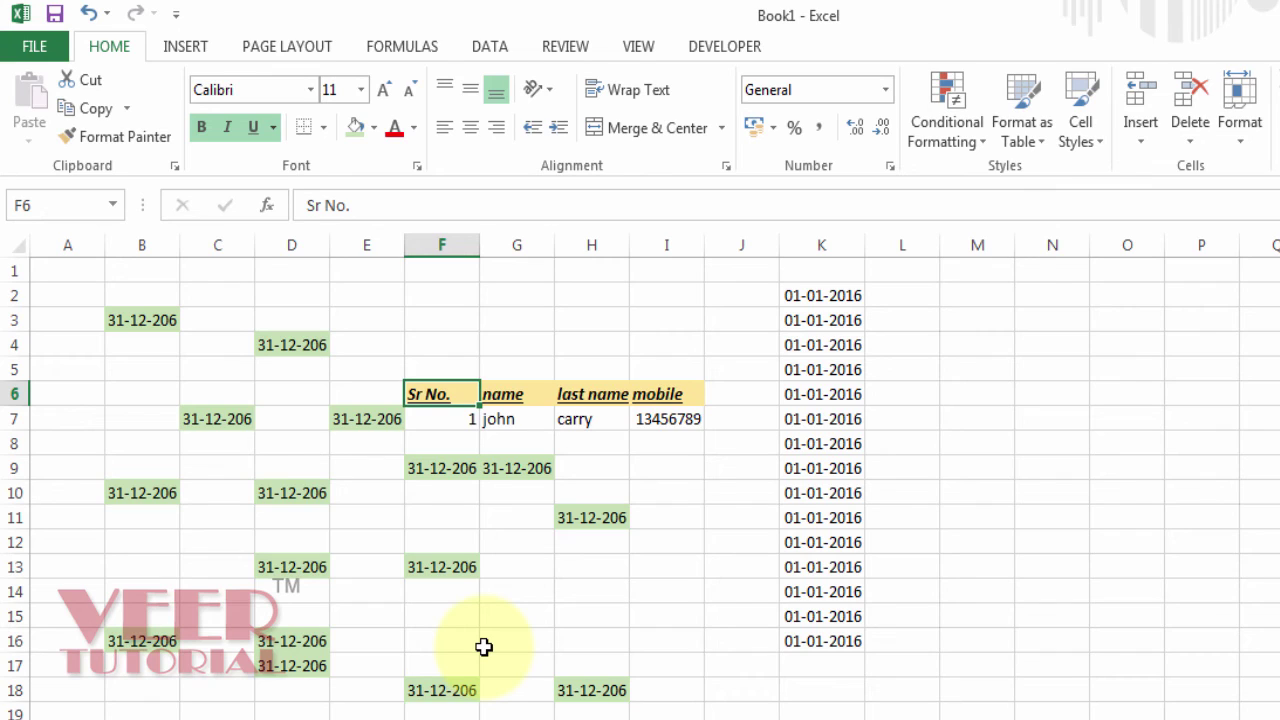
{"action": "key", "text": "ctrl+Left"}
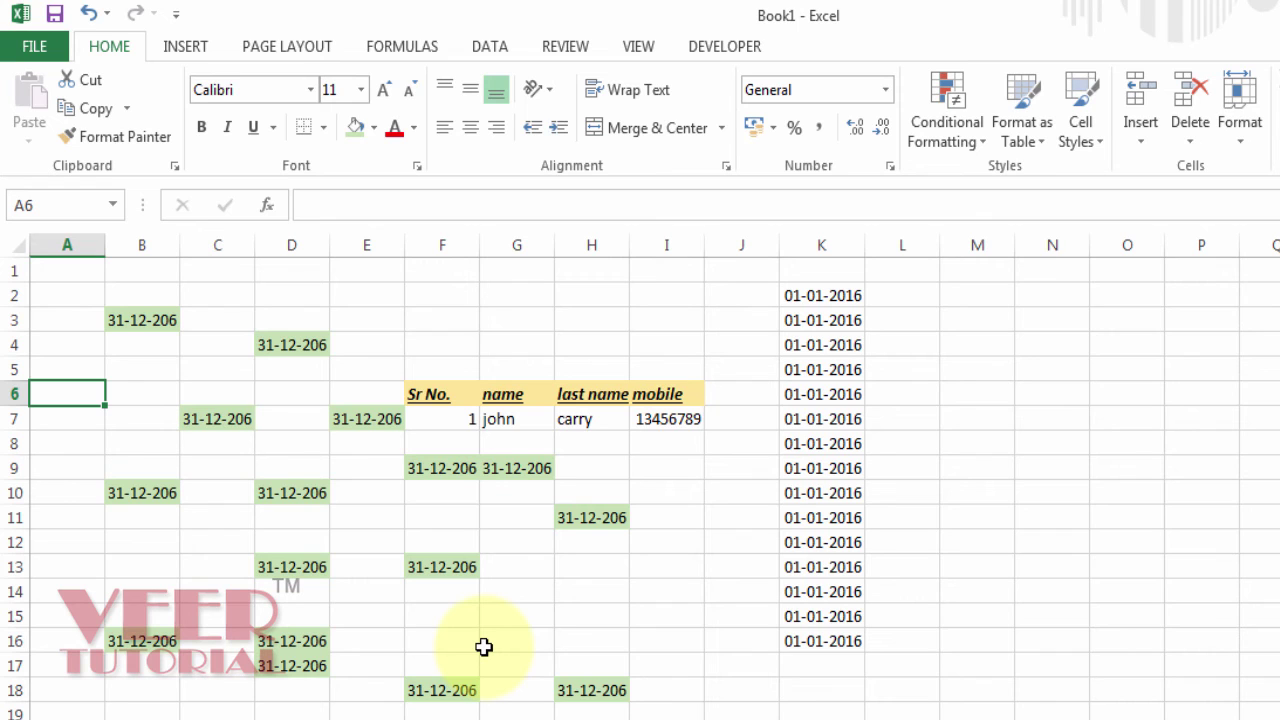
{"action": "key", "text": "ctrl+Down"}
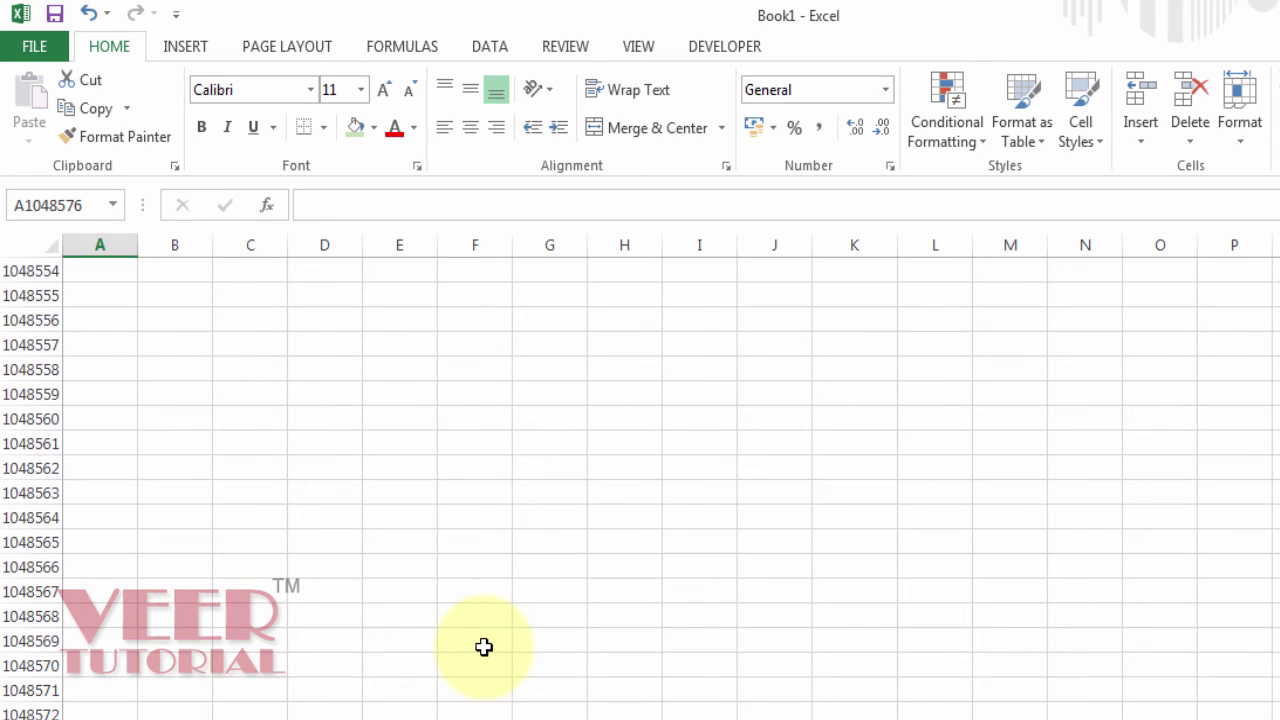
{"action": "key", "text": "ctrl+Up"}
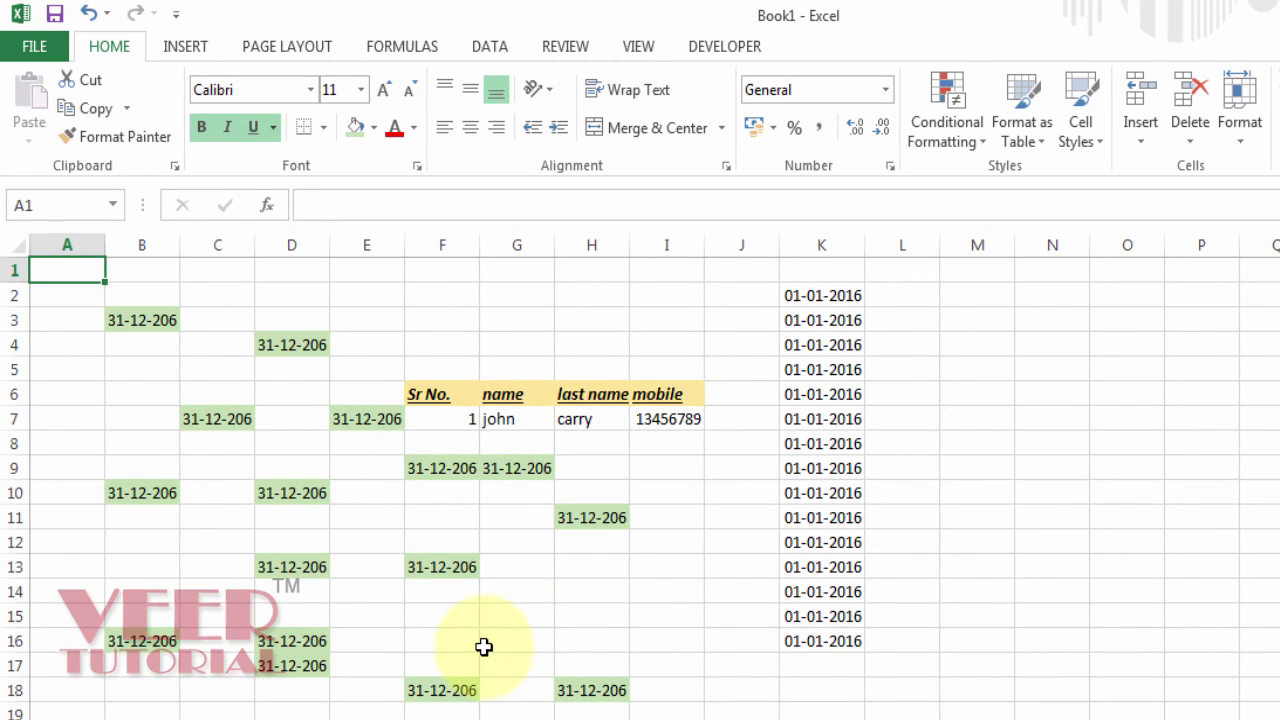
Move through the dates to B3 and select B3:I4
{"action": "key", "text": "Right"}
{"action": "key", "text": "Right"}
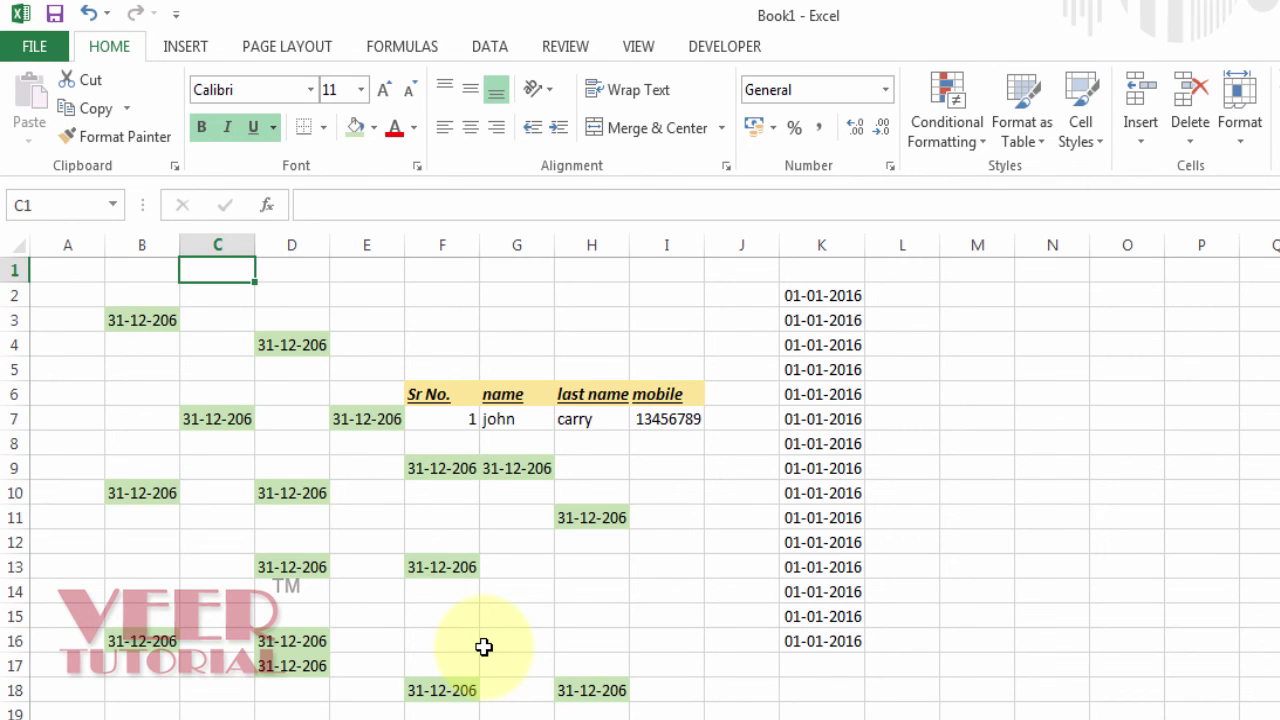
{"action": "key", "text": "ctrl+Down"}
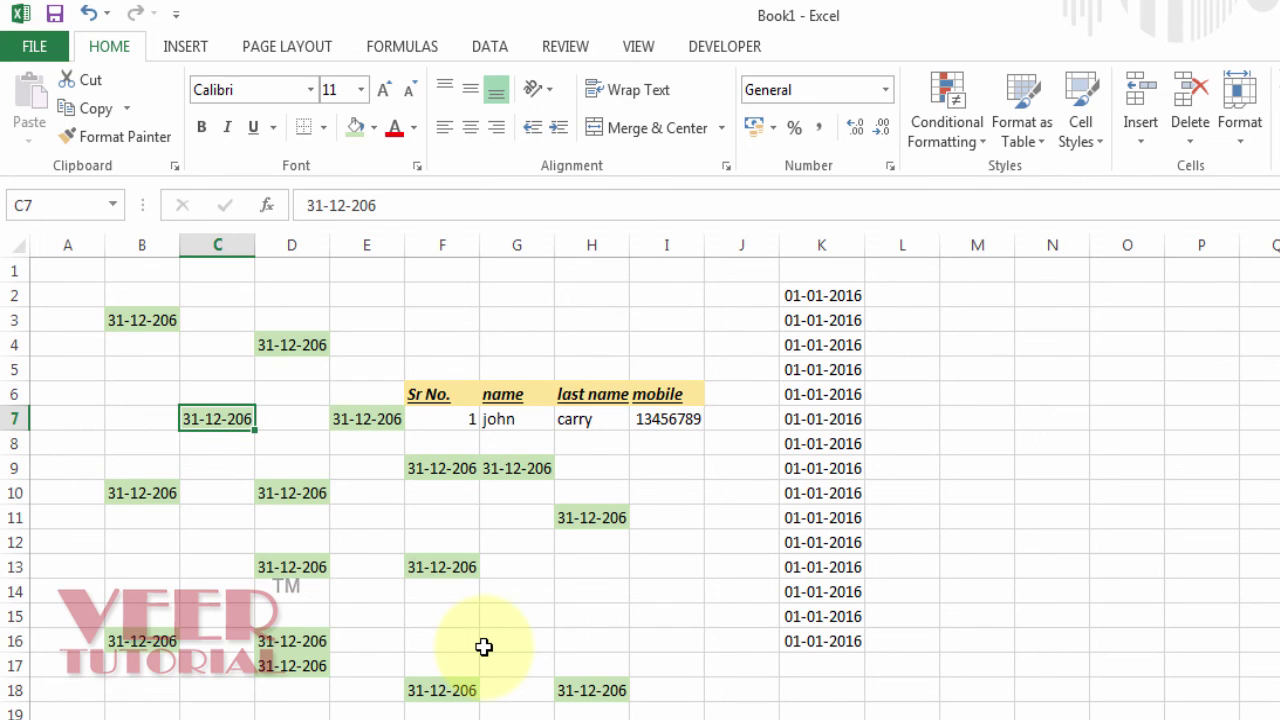
{"action": "key", "text": "Right"}
{"action": "key", "text": "Right"}
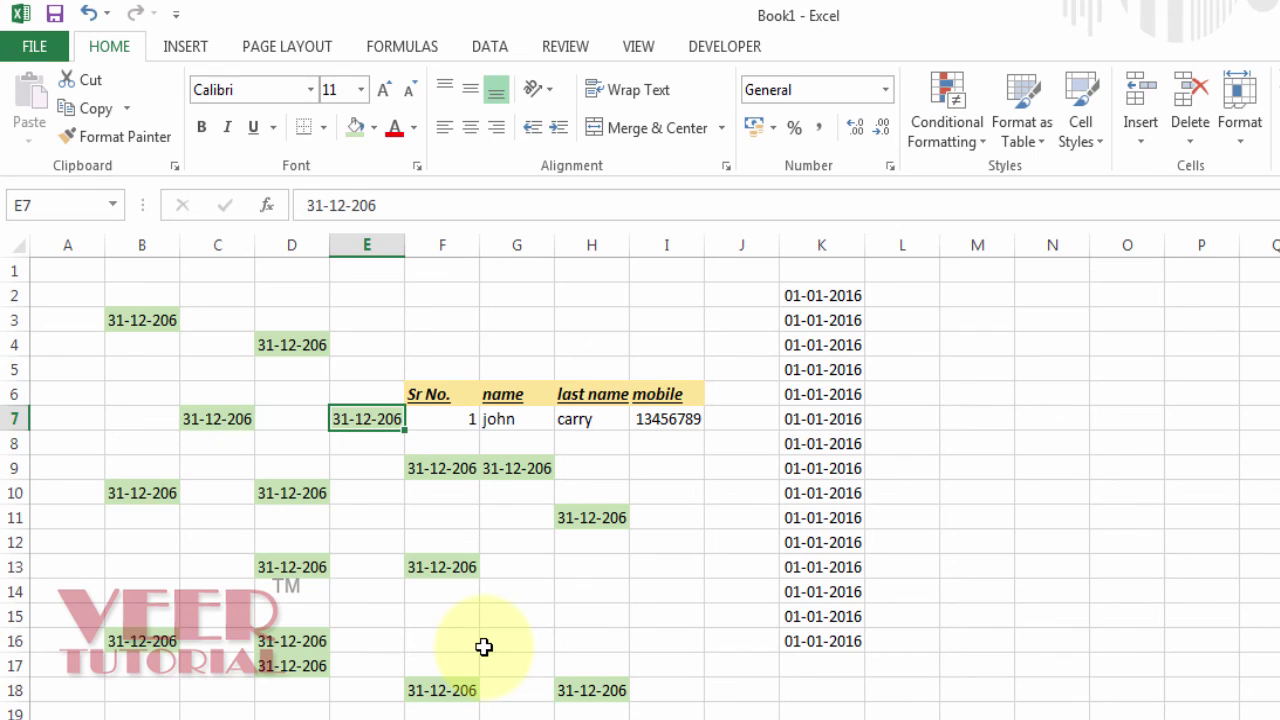
{"action": "key", "text": "Left"}
{"action": "key", "text": "Left"}
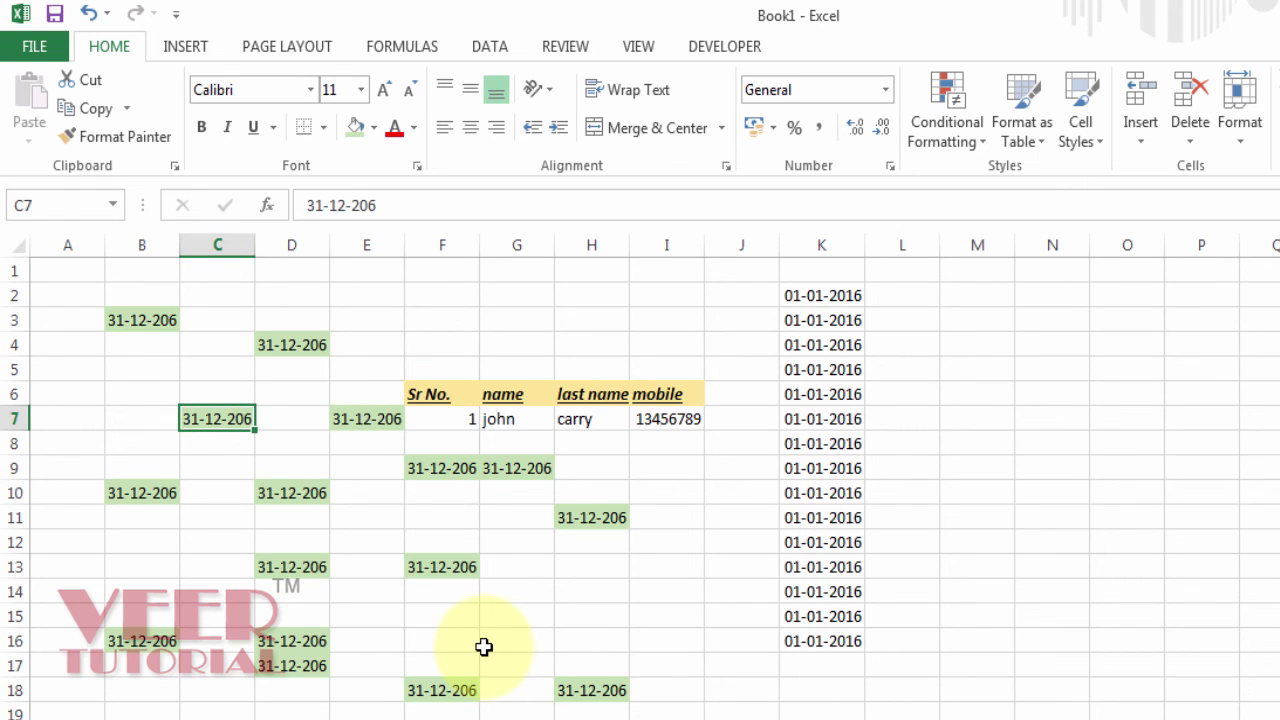
{"action": "key", "text": "Up"}
{"action": "key", "text": "Up"}
{"action": "key", "text": "Up"}
{"action": "key", "text": "Up"}
{"action": "key", "text": "Left"}
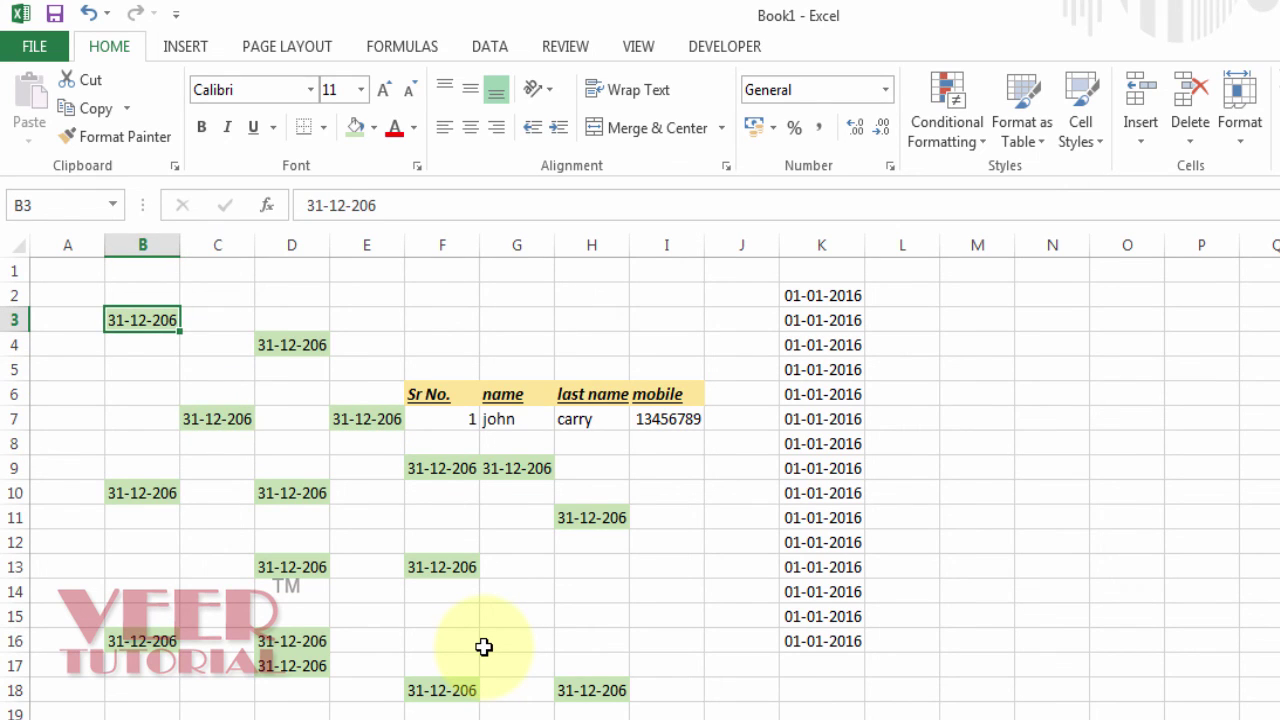
{"action": "key", "text": "shift+Right"}
{"action": "key", "text": "shift+Right"}
{"action": "key", "text": "shift+Right"}
{"action": "key", "text": "shift+Right"}
{"action": "key", "text": "shift+Right"}
{"action": "key", "text": "shift+Right"}
{"action": "key", "text": "shift+Right"}
{"action": "key", "text": "shift+Down"}
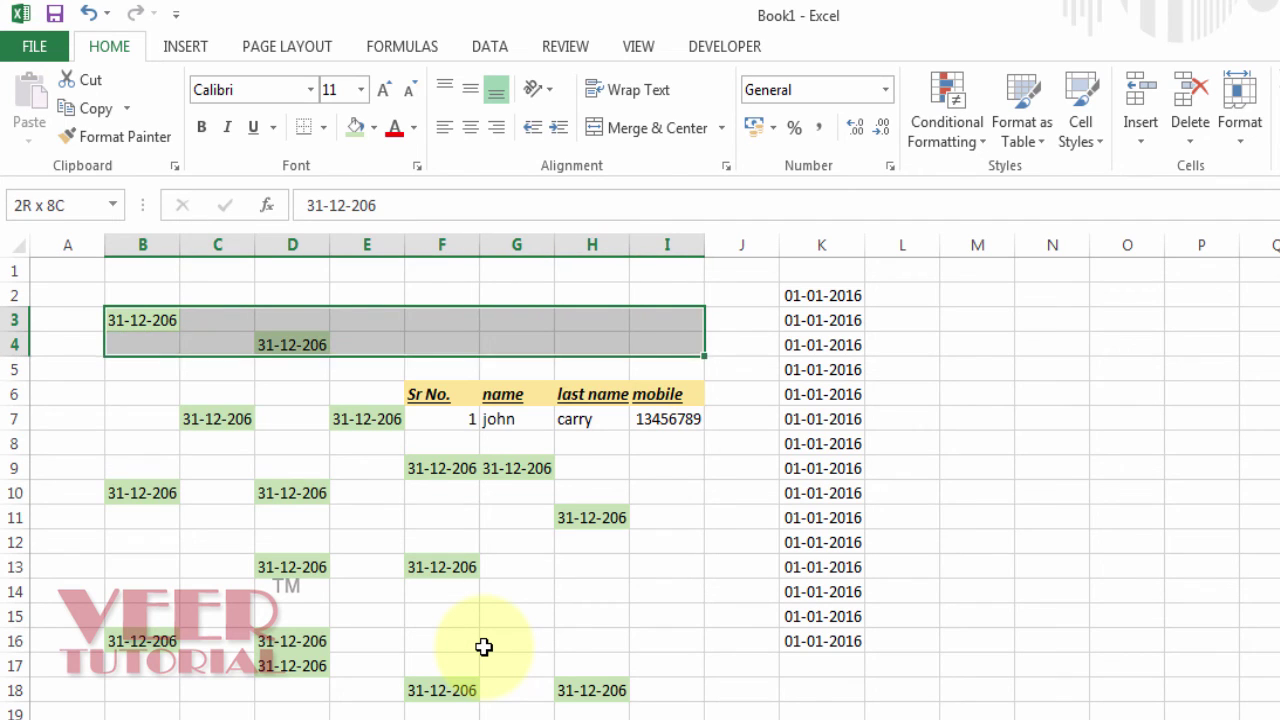
Extend the selection down to row 21, covering B3:I21
{"action": "key", "text": "shift+Down"}
{"action": "key", "text": "shift+Down"}
{"action": "key", "text": "shift+Down"}
{"action": "key", "text": "shift+Down"}
{"action": "key", "text": "shift+Down"}
{"action": "key", "text": "shift+Down"}
{"action": "key", "text": "shift+Down"}
{"action": "key", "text": "shift+Down"}
{"action": "key", "text": "shift+Down"}
{"action": "key", "text": "shift+Down"}
{"action": "key", "text": "shift+Down"}
{"action": "key", "text": "shift+Down"}
{"action": "key", "text": "shift+Down"}
{"action": "key", "text": "shift+Down"}
{"action": "key", "text": "shift+Down"}
{"action": "key", "text": "shift+Down"}
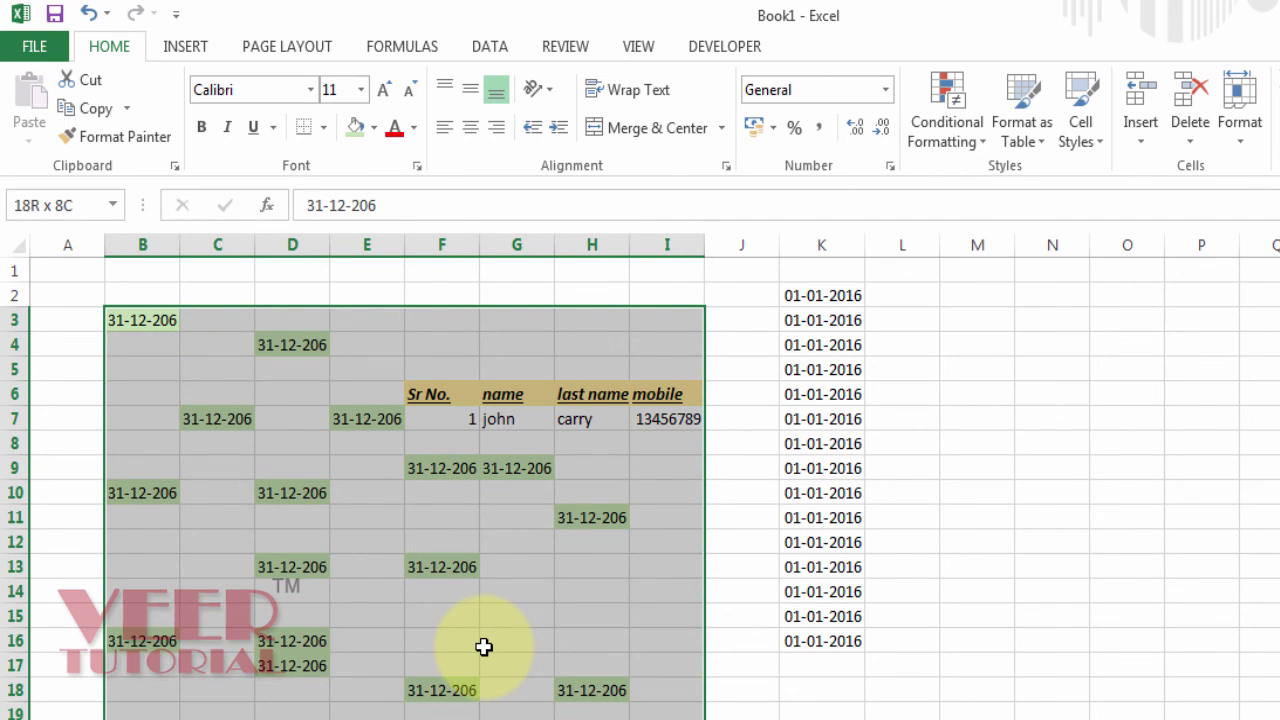
{"action": "key", "text": "shift+Down"}
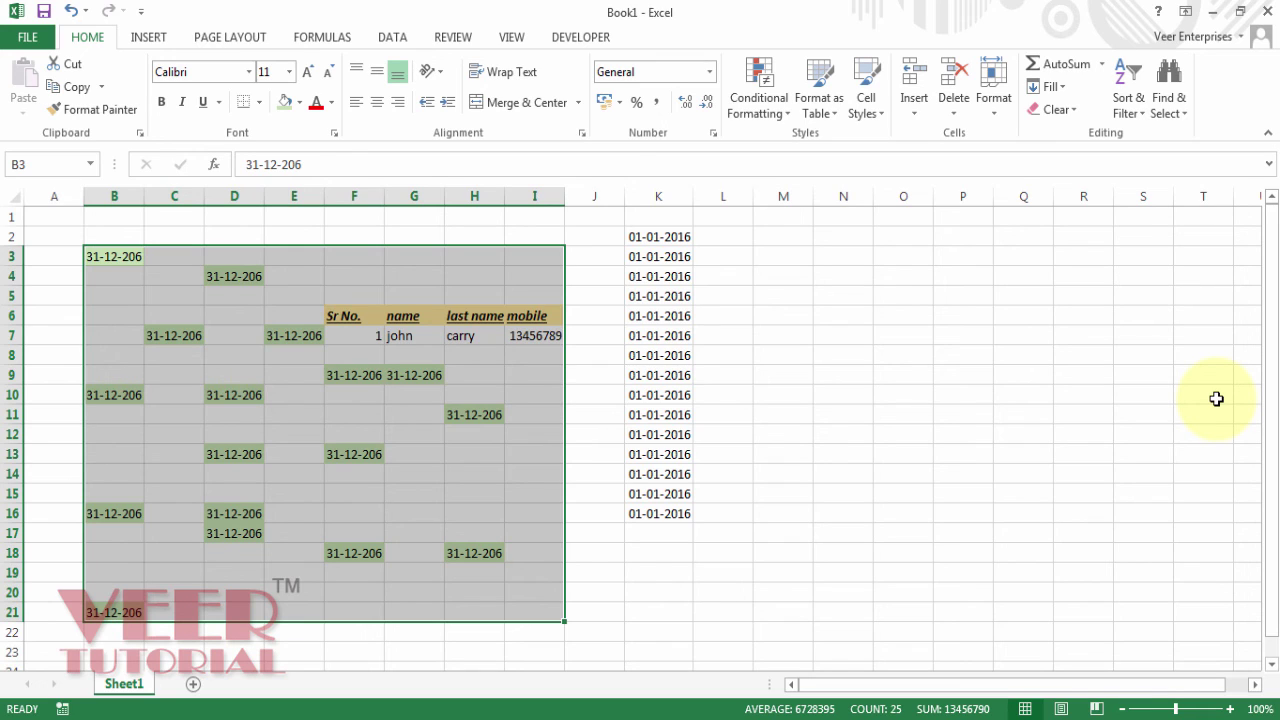
Open Go To Special from Find & Select, after cancelling the Delete menu
{"action": "key", "text": "alt"}
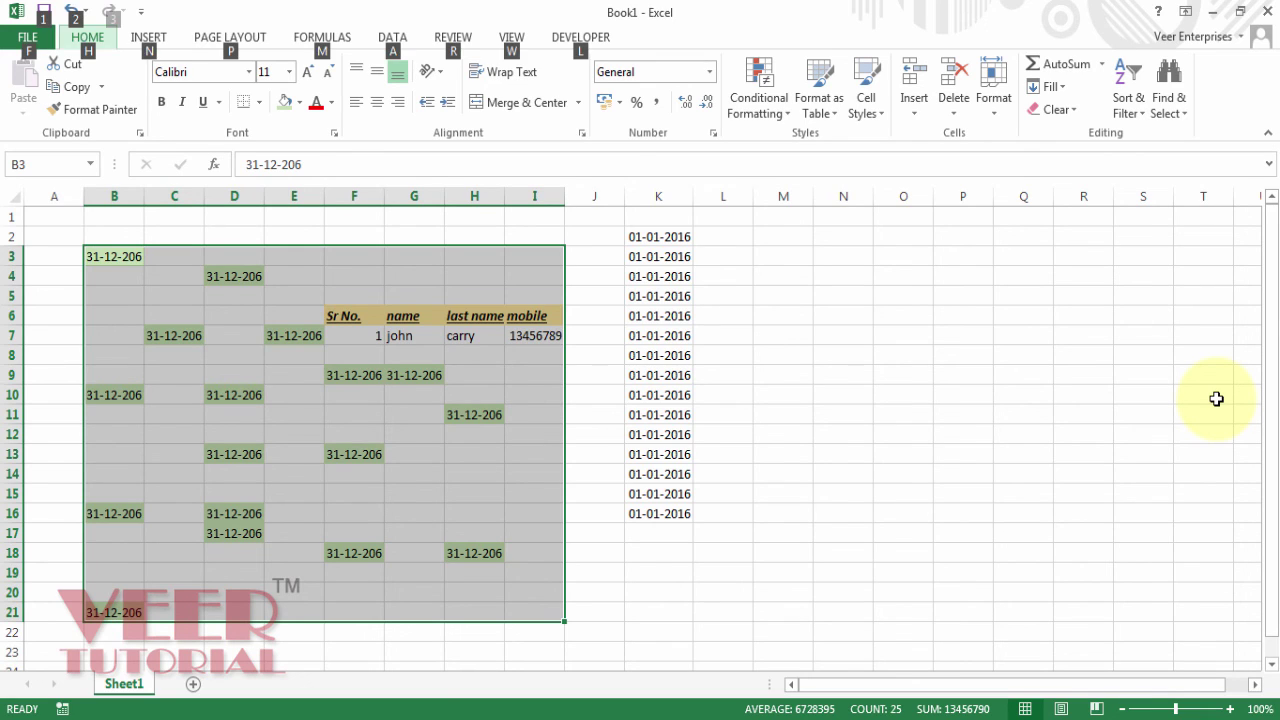
{"action": "key", "text": "h"}
{"action": "key", "text": "d"}
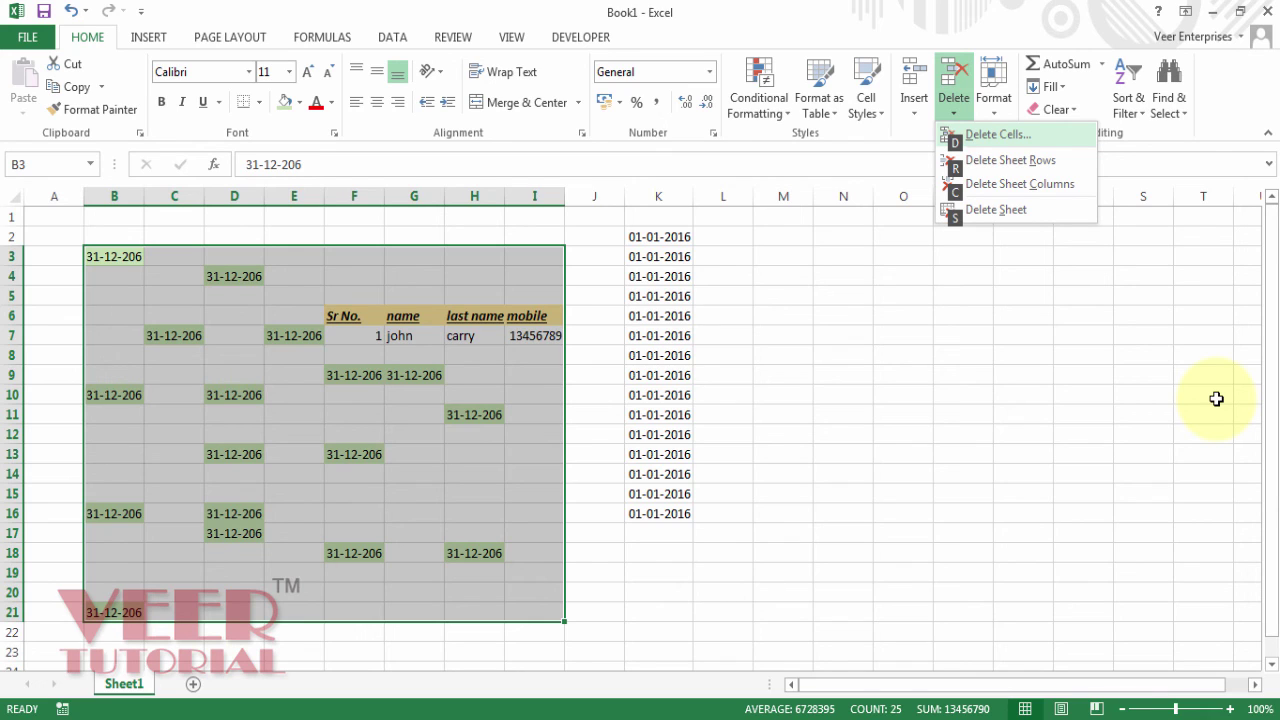
{"action": "key", "text": "Escape"}
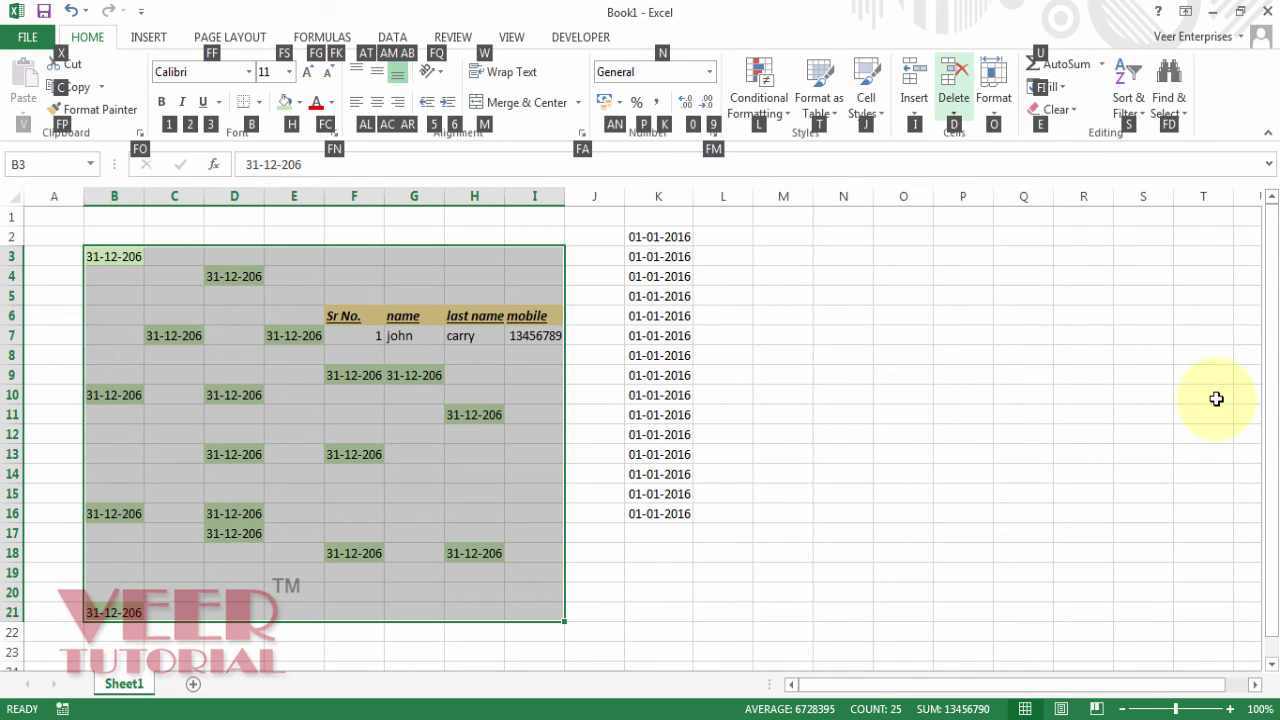
{"action": "key", "text": "f"}
{"action": "key", "text": "d"}
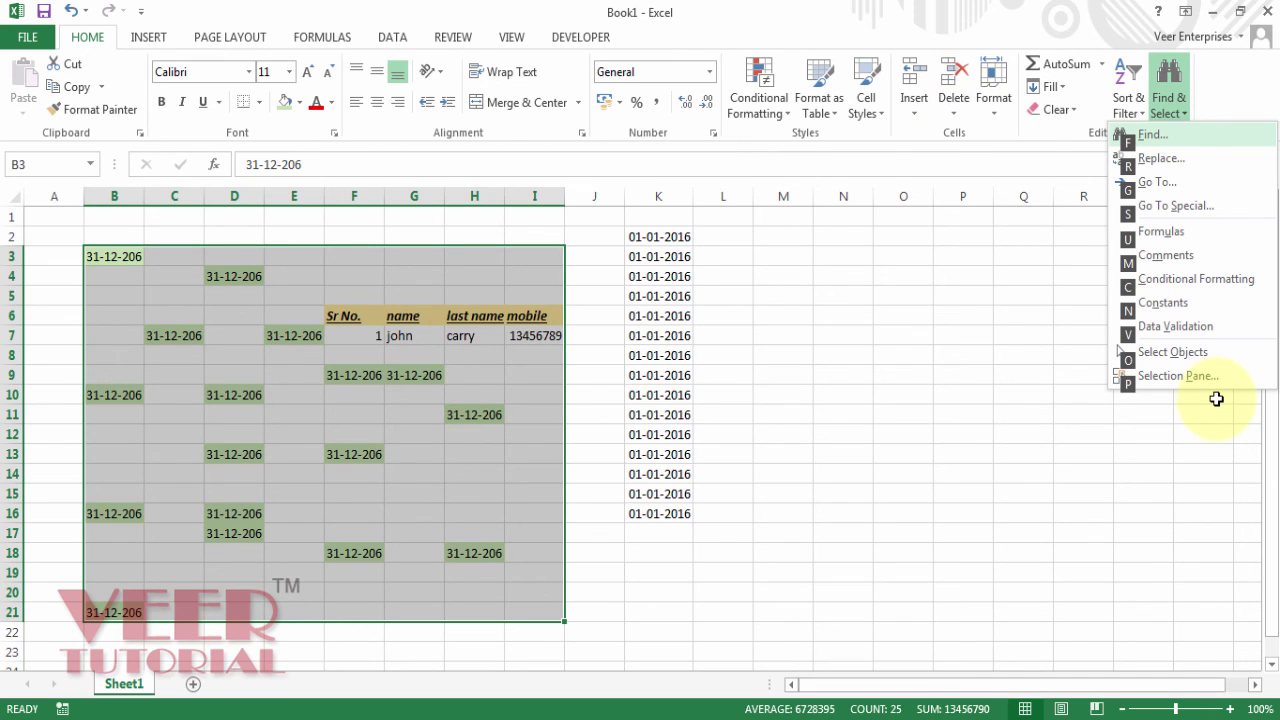
{"action": "key", "text": "s"}
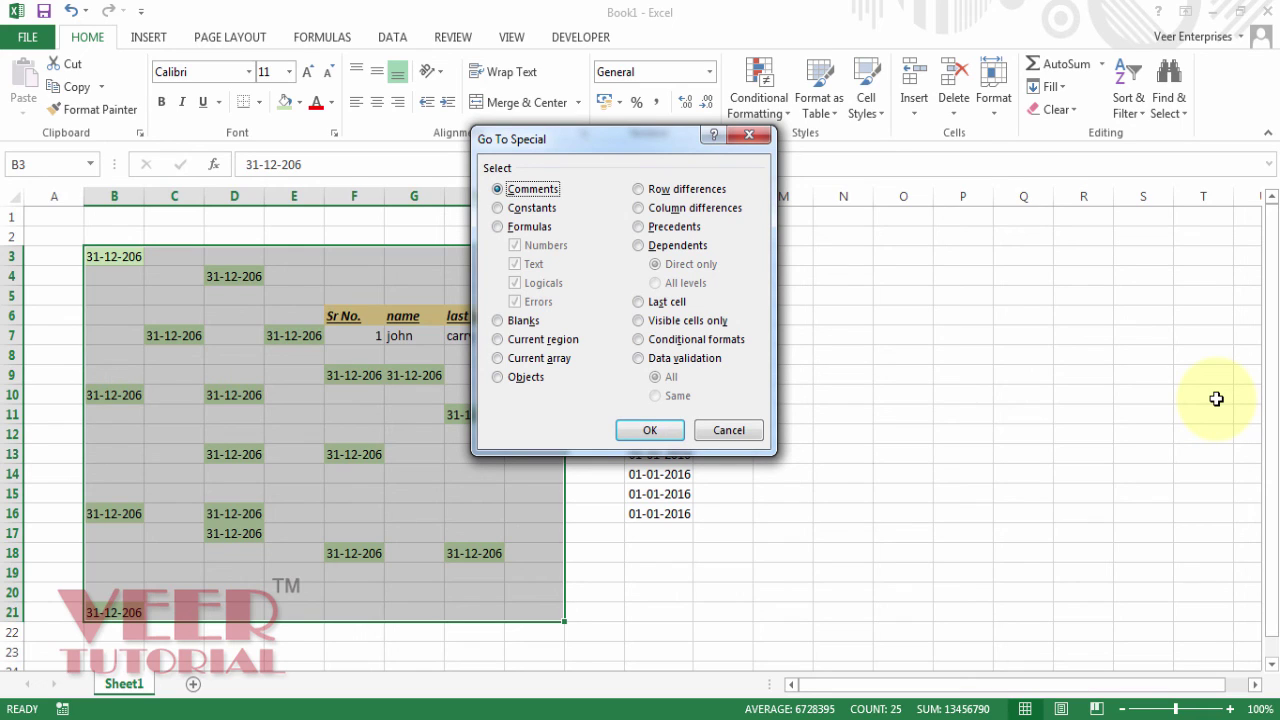
Choose Blanks in Go To Special to select the empty cells of B3:I21
{"action": "key", "text": "Down"}
{"action": "key", "text": "Down"}
{"action": "key", "text": "Down"}
{"action": "key", "text": "Down"}
{"action": "key", "text": "Up"}
{"action": "key", "text": "Return"}
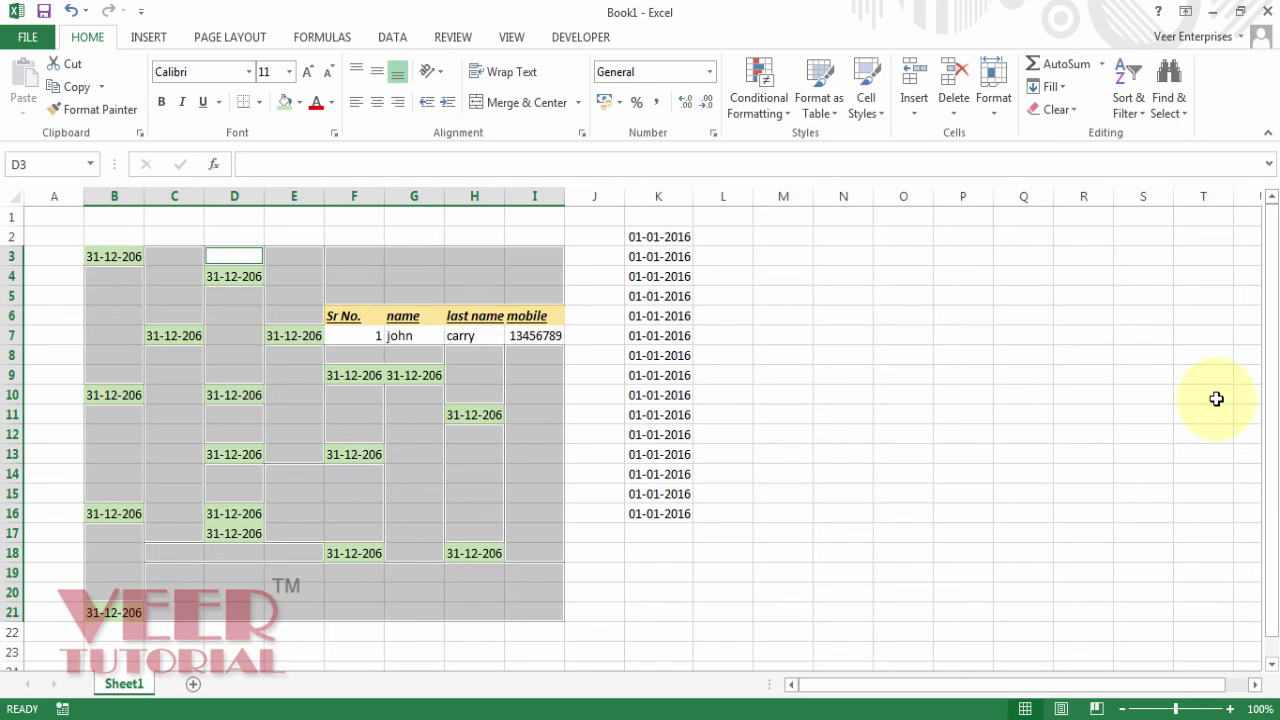
Fill the selected blank cells with the standard red colour
{"action": "key", "text": "alt"}
{"action": "key", "text": "h"}
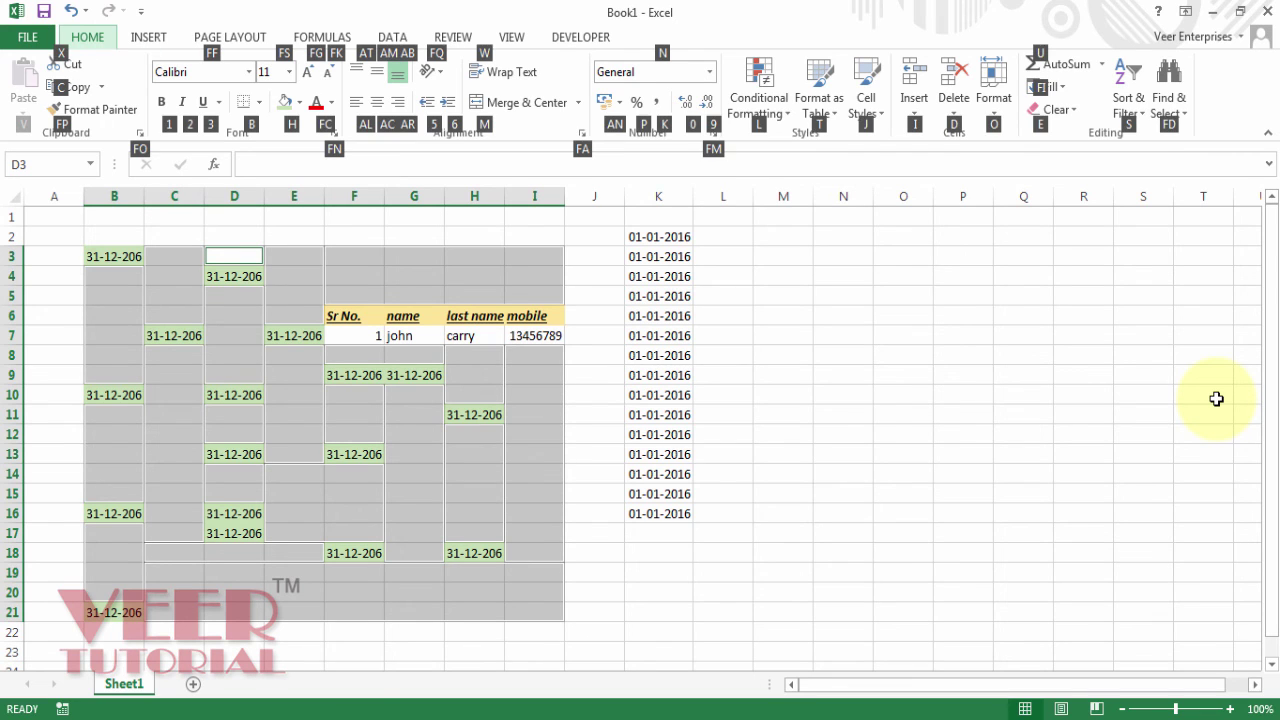
{"action": "key", "text": "h"}
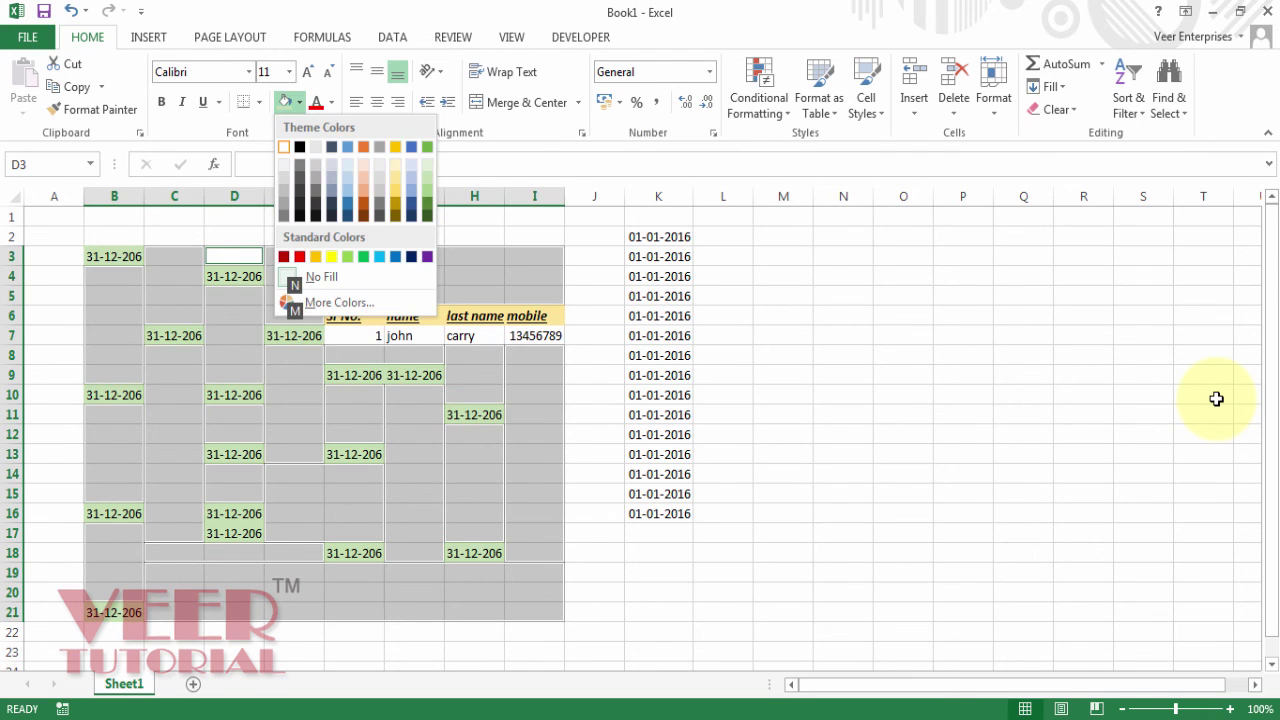
{"action": "key", "text": "Right"}
{"action": "key", "text": "Down"}
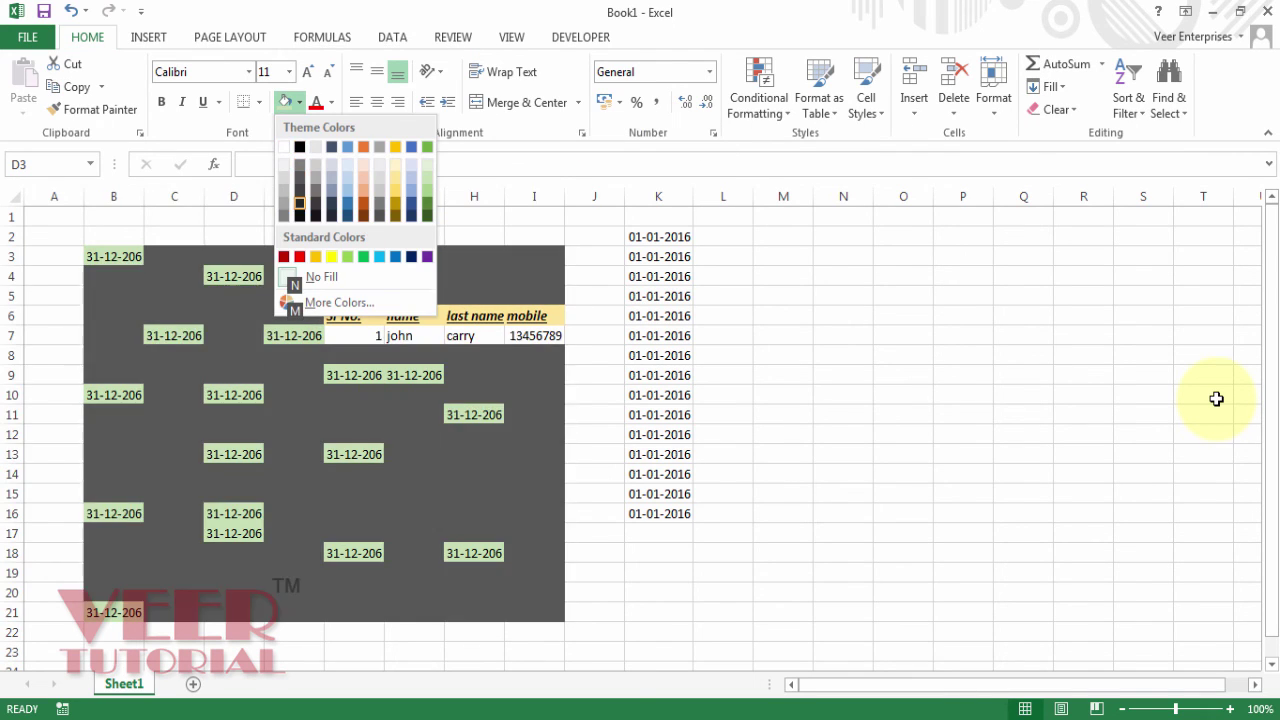
{"action": "key", "text": "Down"}
{"action": "key", "text": "Down"}
{"action": "key", "text": "Down"}
{"action": "key", "text": "Down"}
{"action": "key", "text": "Down"}
{"action": "key", "text": "Right"}
{"action": "key", "text": "Right"}
{"action": "key", "text": "Right"}
{"action": "key", "text": "Right"}
{"action": "key", "text": "Left"}
{"action": "key", "text": "Left"}
{"action": "key", "text": "Left"}
{"action": "key", "text": "Left"}
{"action": "key", "text": "Return"}
{"action": "key", "text": "Right"}
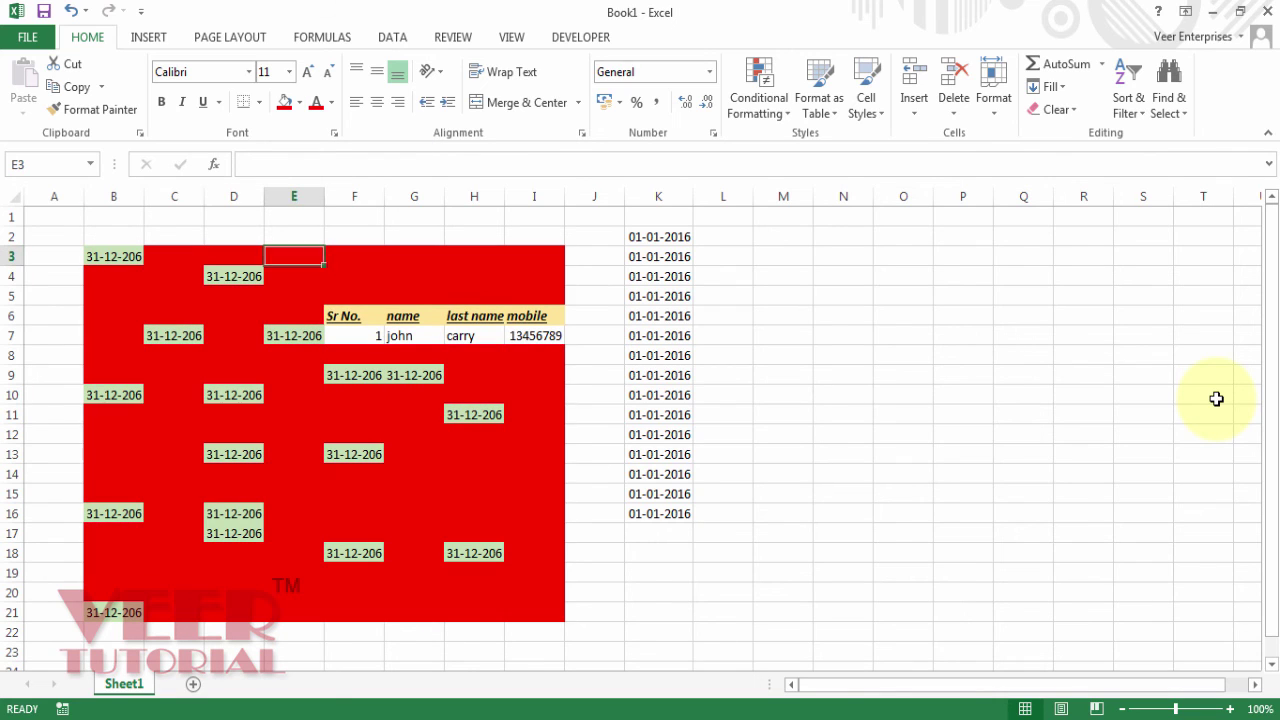
{"action": "key", "text": "Right"}
{"action": "key", "text": "Right"}
{"action": "key", "text": "Right"}
{"action": "key", "text": "Right"}
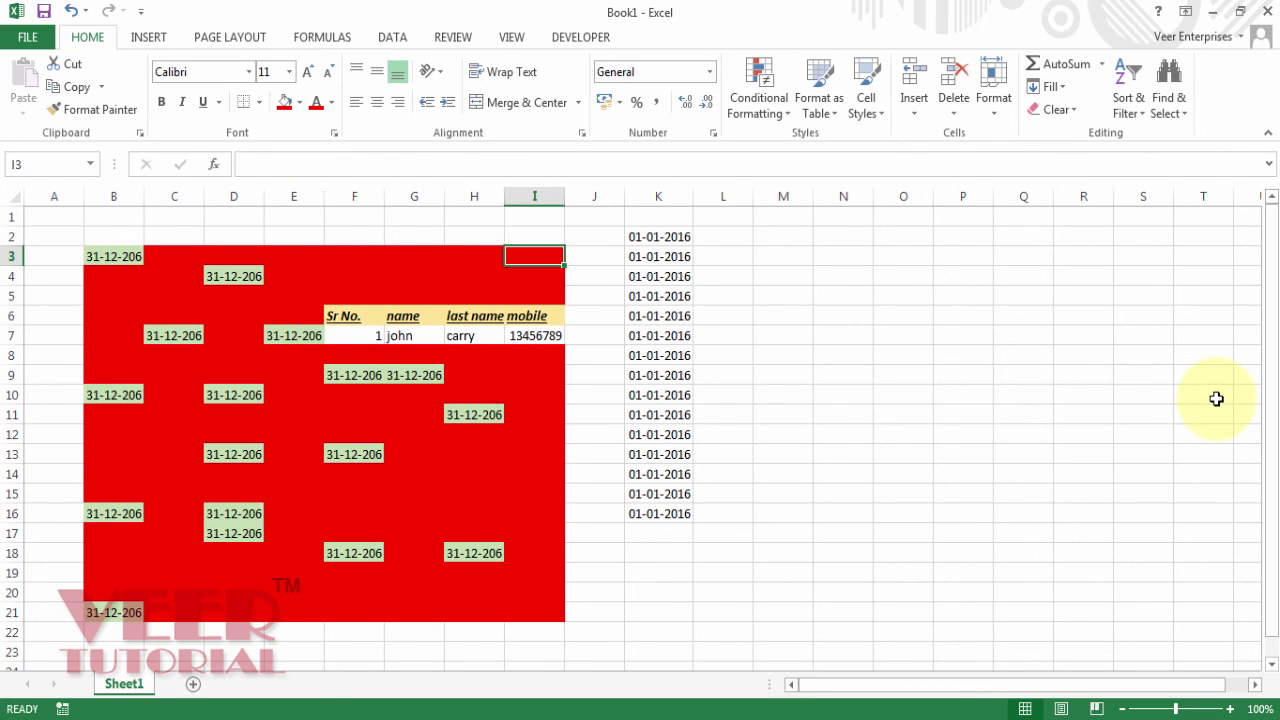